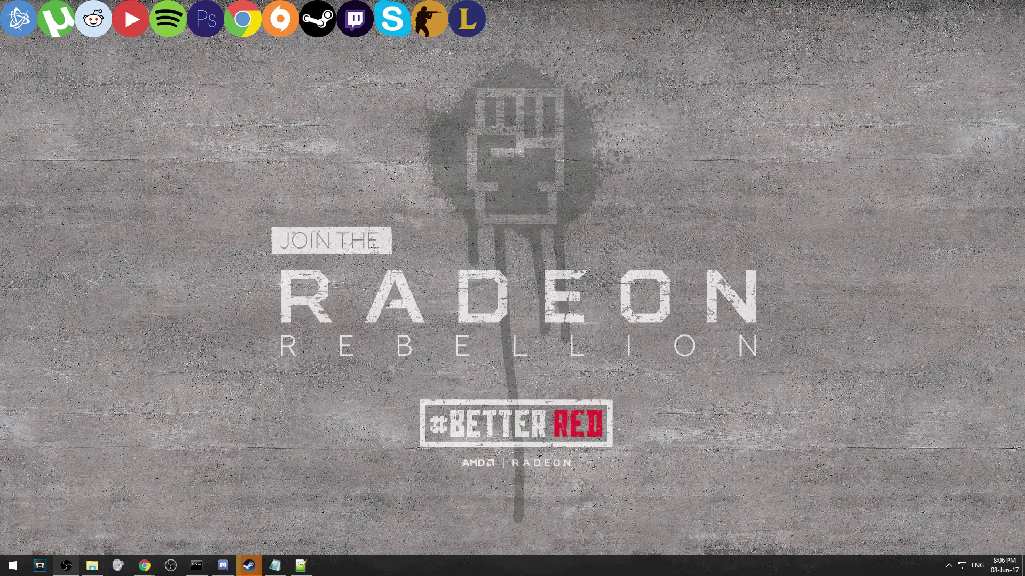
View the running miner's console output in the Command Prompt window and minimize it
{"action": "key", "text": "alt+Tab"}
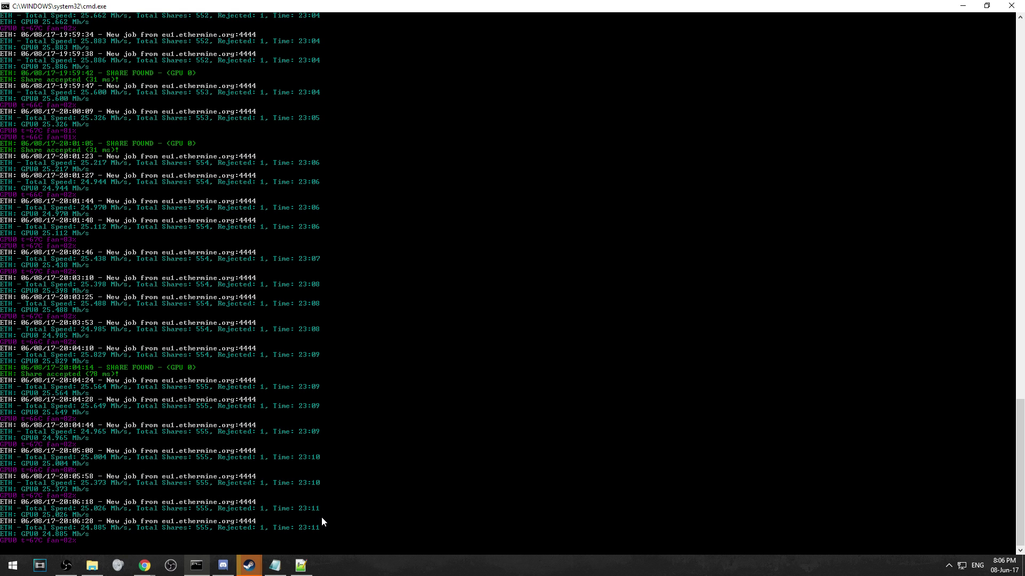
{"action": "left_click", "coordinate": [960, 7]}
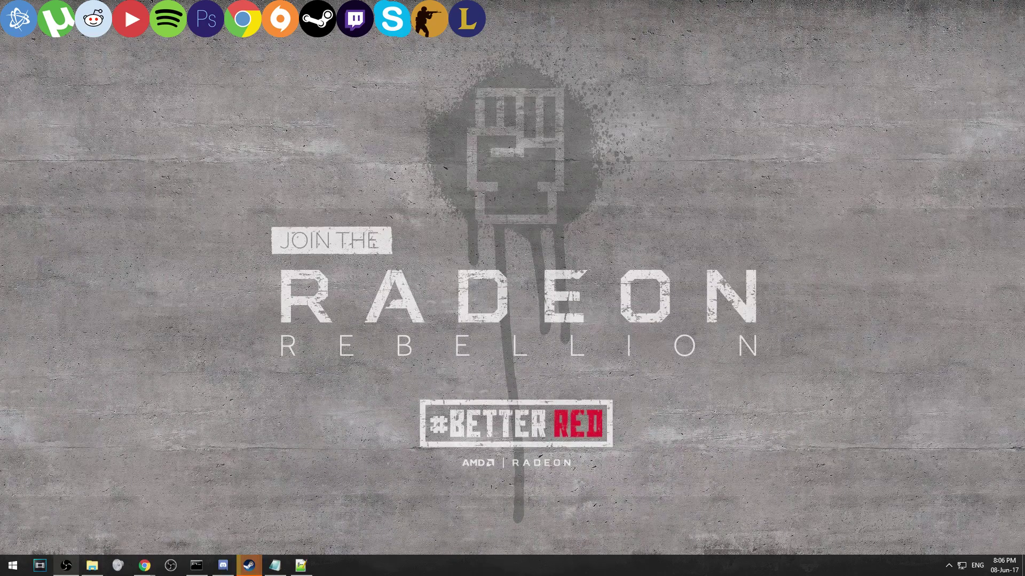
Switch to Chrome and view the ETH Wallet's Ethereum address on the Coinbase accounts page, closing the address dialog
{"action": "key", "text": "alt+Tab"}
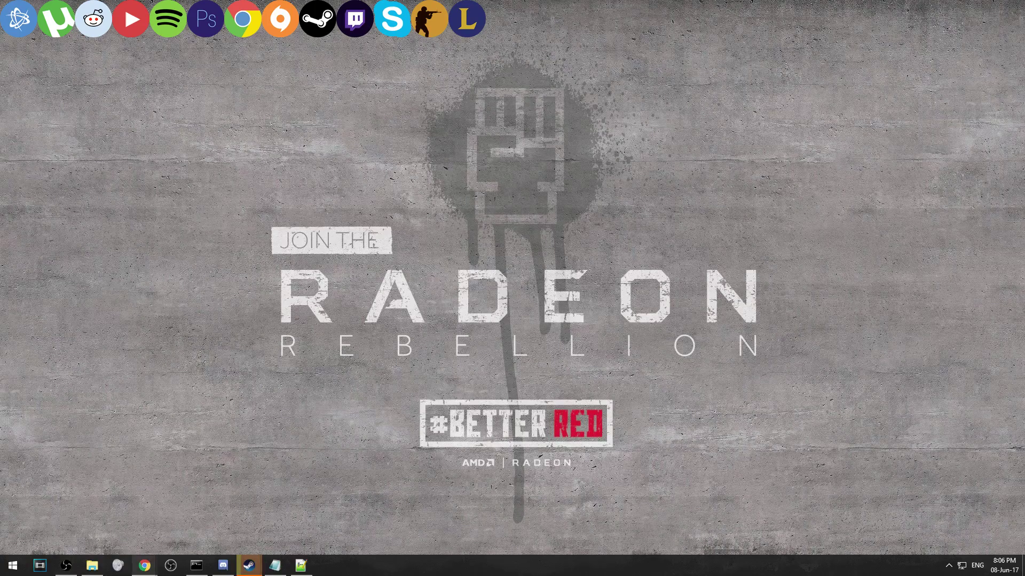
{"action": "left_click_drag", "start_coordinate": [915, 66], "coordinate": [288, 3]}
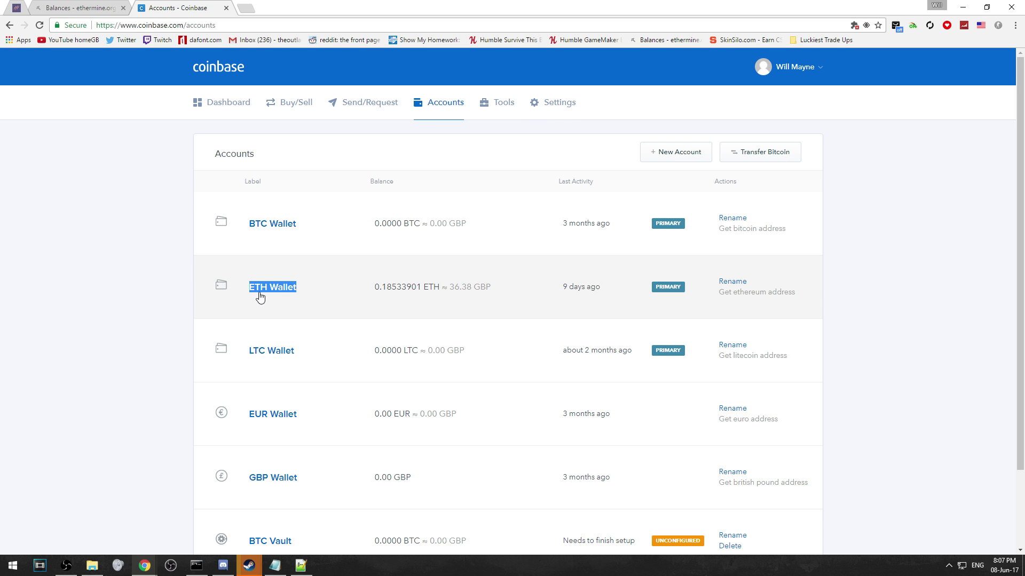
{"action": "left_click", "coordinate": [754, 294]}
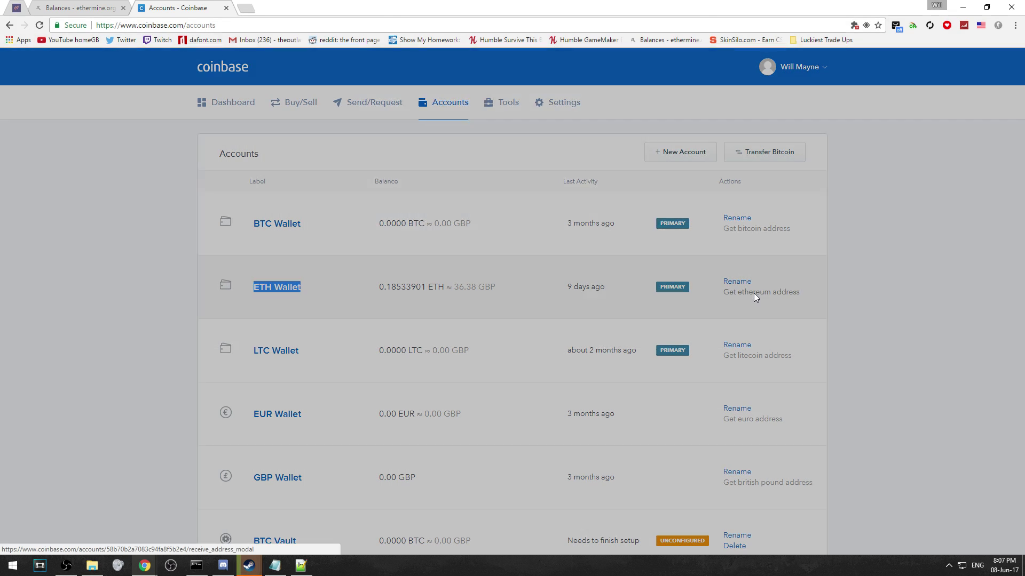
{"action": "left_click_drag", "start_coordinate": [445, 227], "coordinate": [614, 224]}
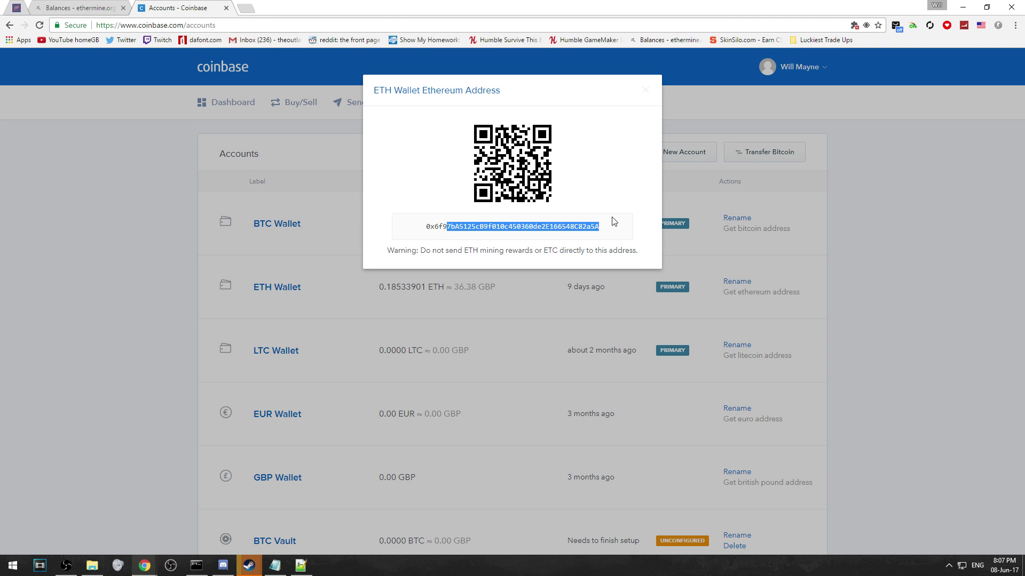
{"action": "double_click", "coordinate": [443, 228]}
{"action": "left_click", "coordinate": [438, 365]}
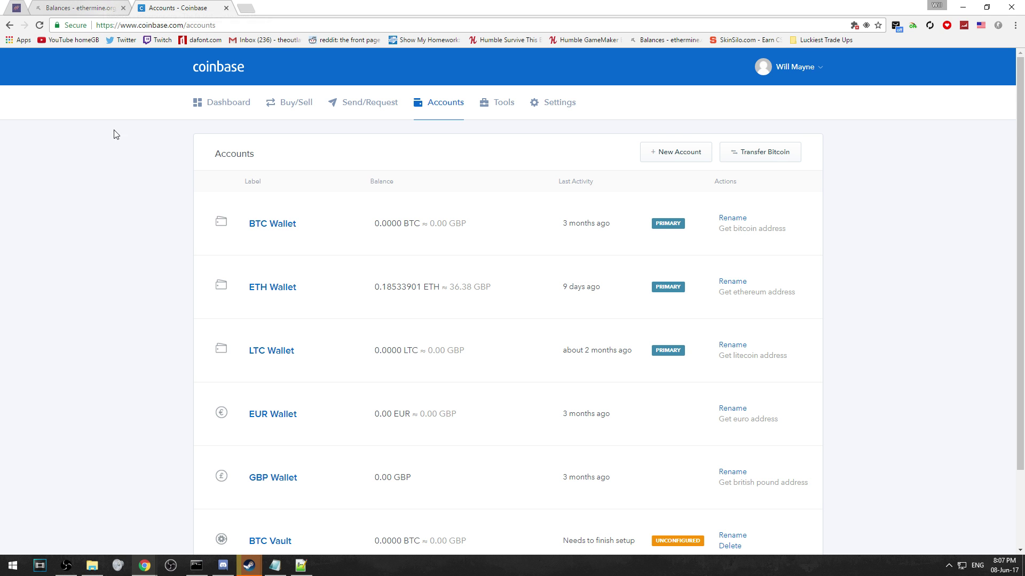
Switch to Notepad++ and copy all six lines of start.bat
{"action": "left_click", "coordinate": [301, 566]}
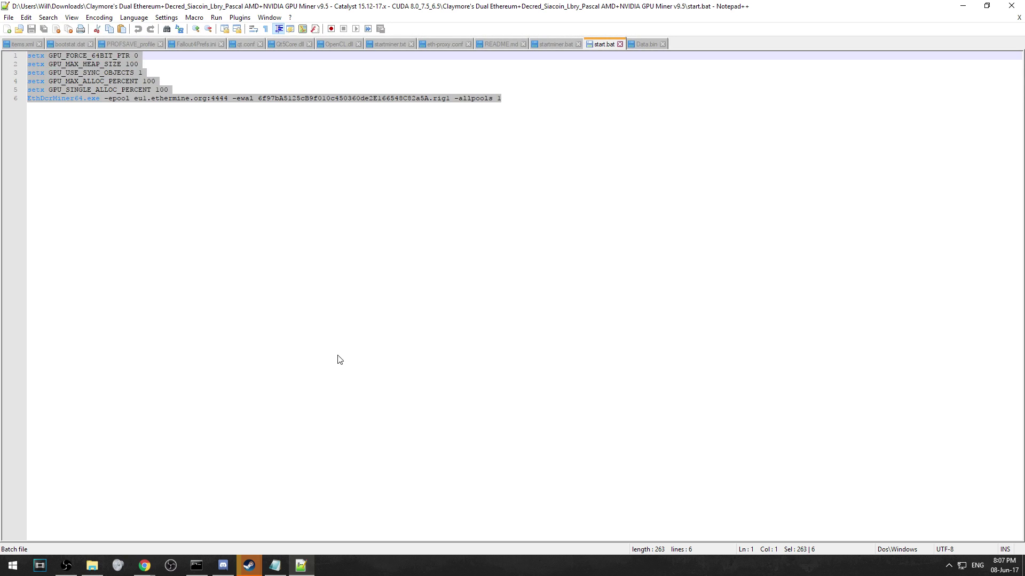
{"action": "key", "text": "ctrl+End"}
{"action": "left_click_drag", "start_coordinate": [520, 134], "coordinate": [3, 56]}
{"action": "key", "text": "ctrl+c"}
{"action": "left_click", "coordinate": [71, 81]}
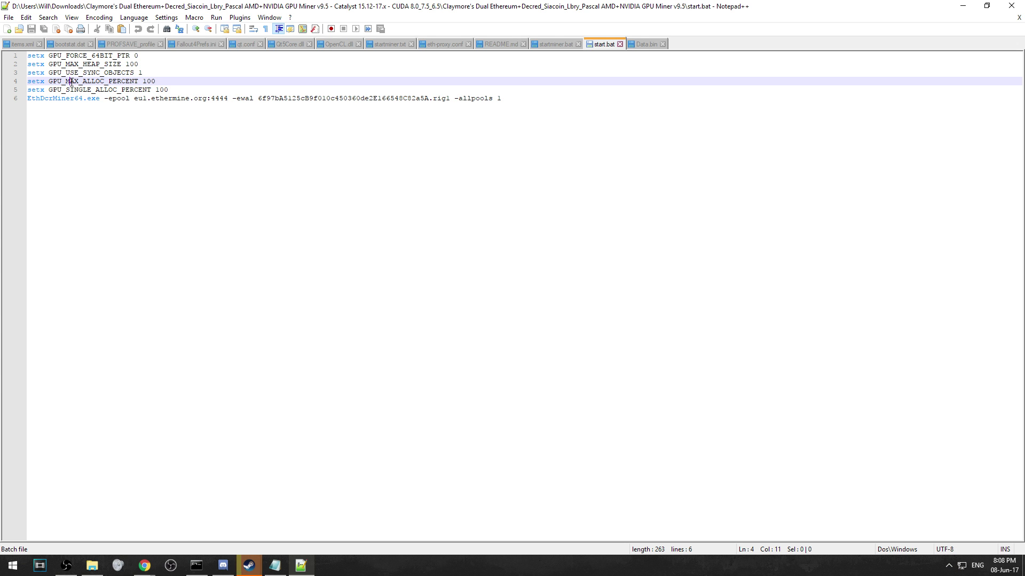
Switch to the Claymore miner folder in File Explorer and clear the file selection
{"action": "left_click", "coordinate": [92, 565]}
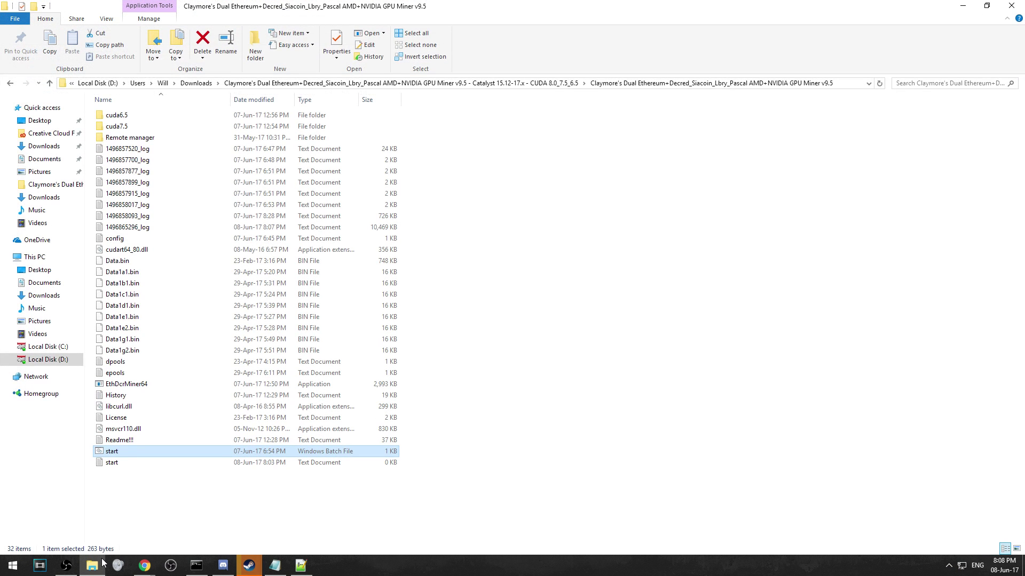
{"action": "left_click_drag", "start_coordinate": [350, 492], "coordinate": [419, 118]}
{"action": "left_click", "coordinate": [496, 256]}
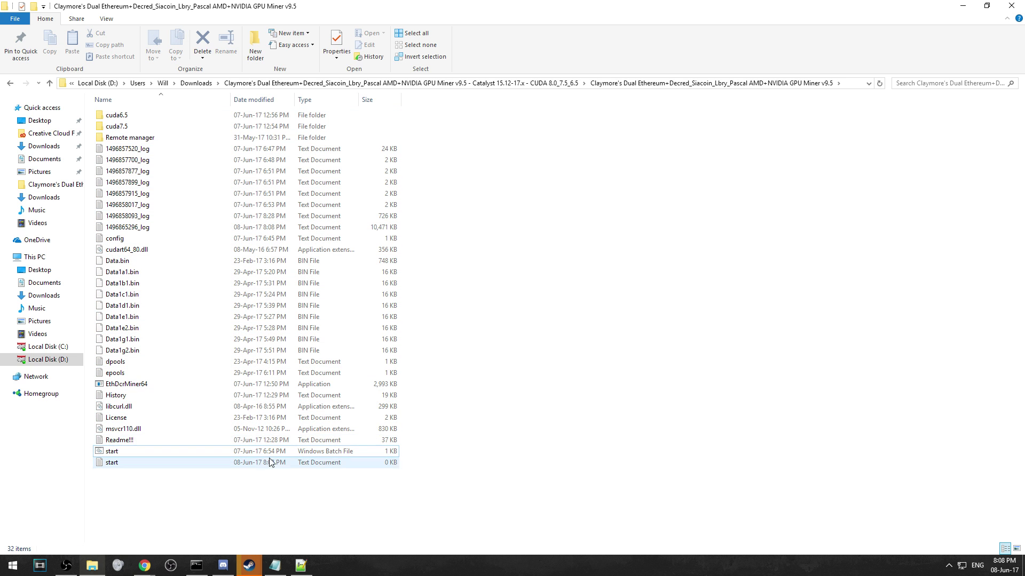
{"action": "right_click", "coordinate": [445, 450]}
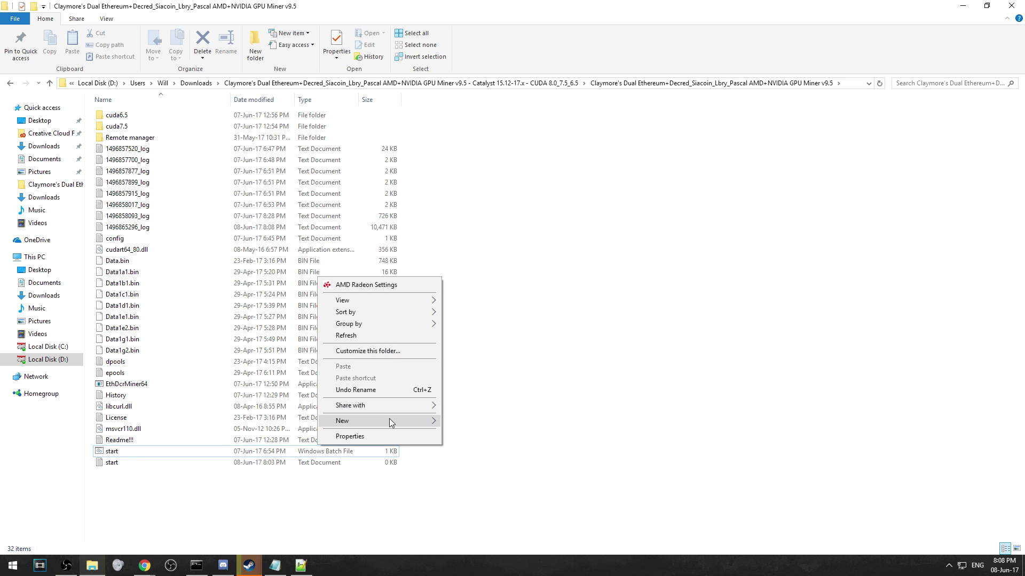
{"action": "mouse_move", "coordinate": [389, 420]}
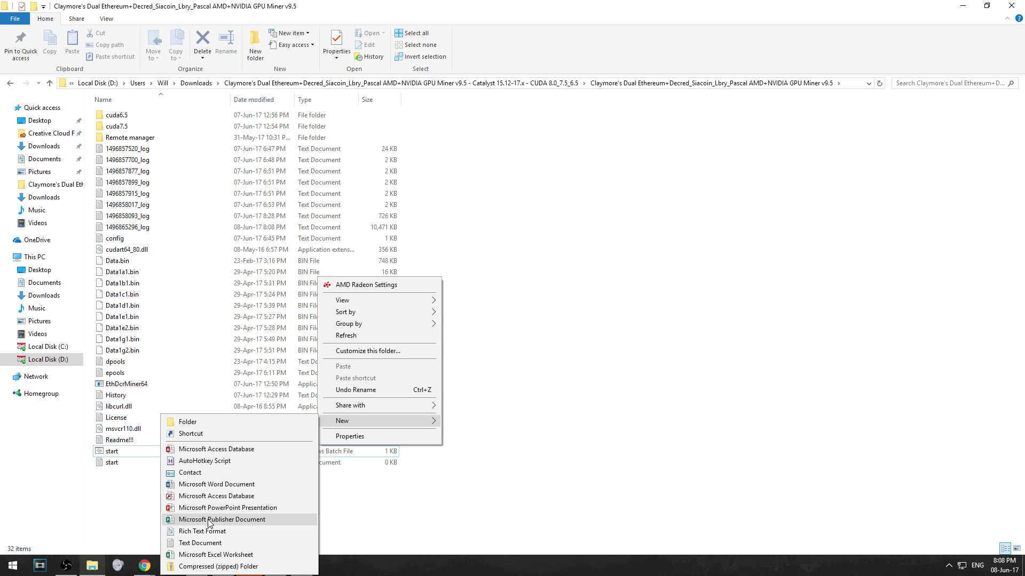
{"action": "left_click", "coordinate": [130, 473]}
{"action": "left_click", "coordinate": [118, 464]}
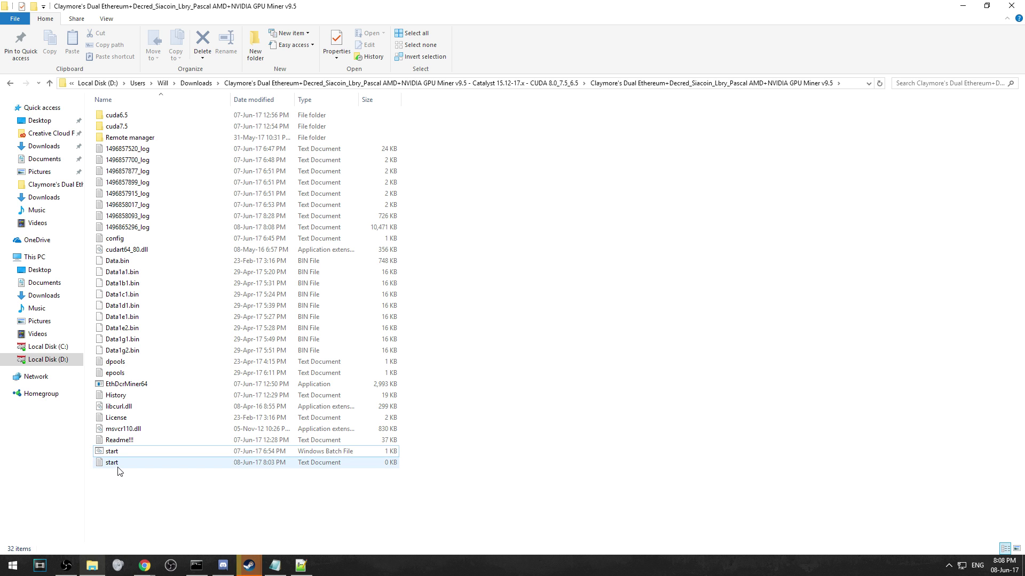
Open the empty start text document in Notepad and paste the copied batch commands into it
{"action": "right_click", "coordinate": [169, 465]}
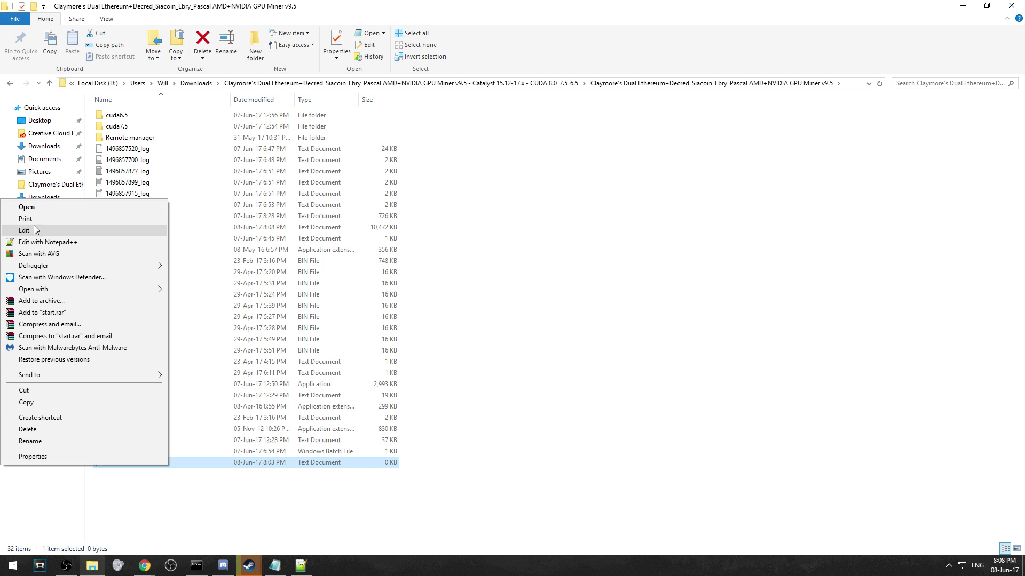
{"action": "left_click", "coordinate": [46, 206]}
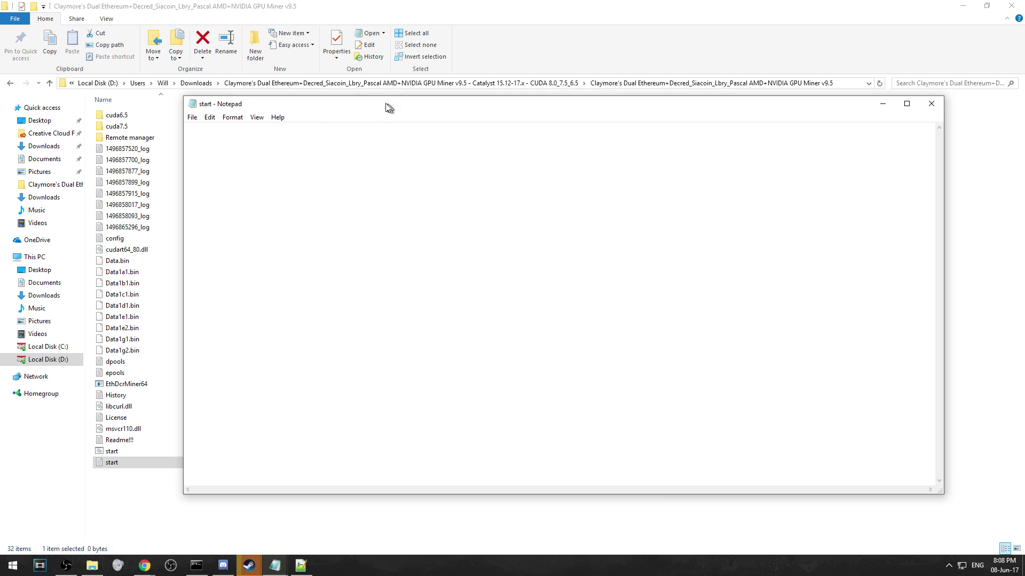
{"action": "right_click", "coordinate": [330, 141]}
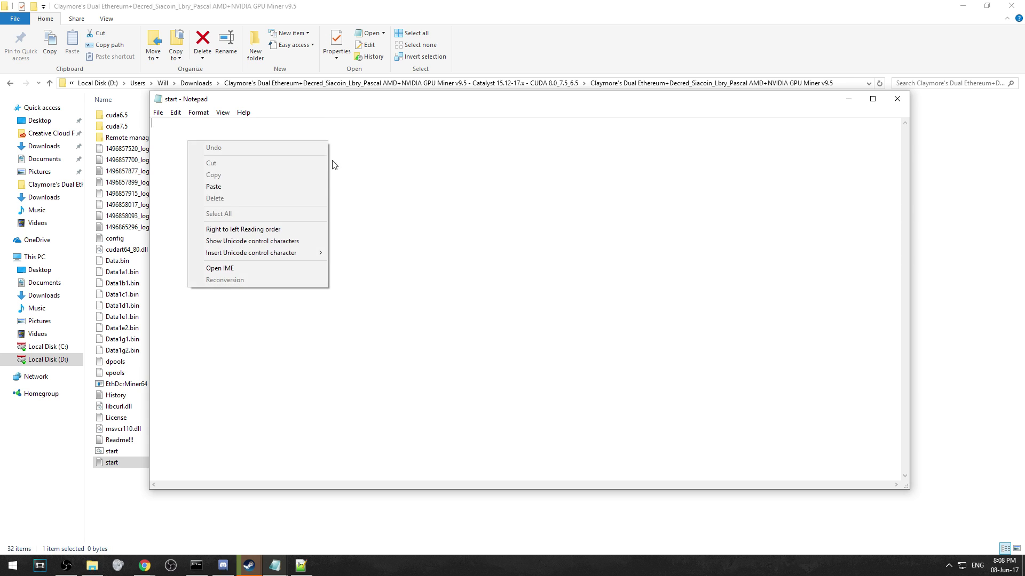
{"action": "left_click", "coordinate": [291, 183]}
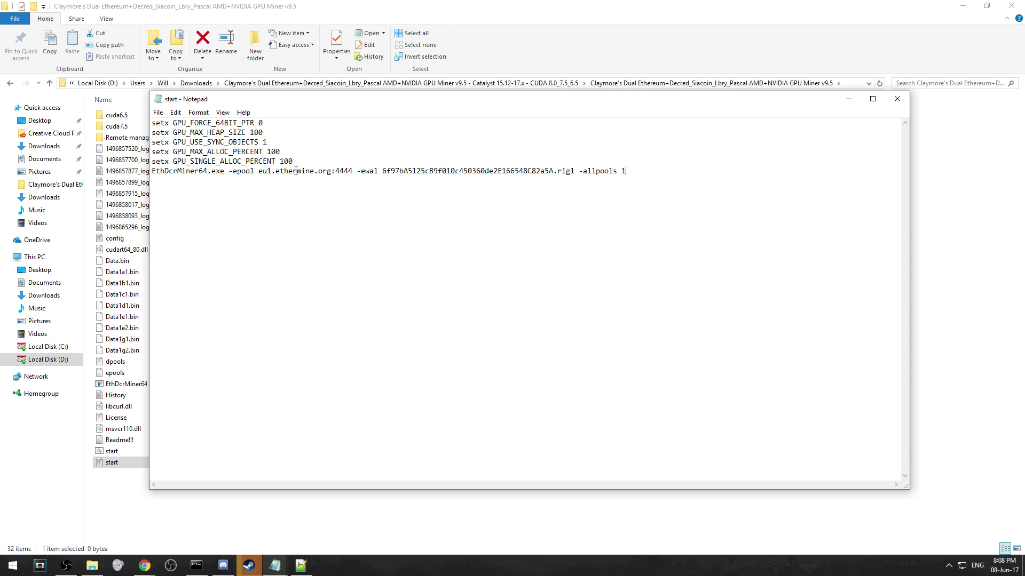
Try the as1 and us1 region prefixes in the -epool server address, and restore eu1.ethermine.org:4444
{"action": "left_click_drag", "start_coordinate": [259, 171], "coordinate": [352, 172]}
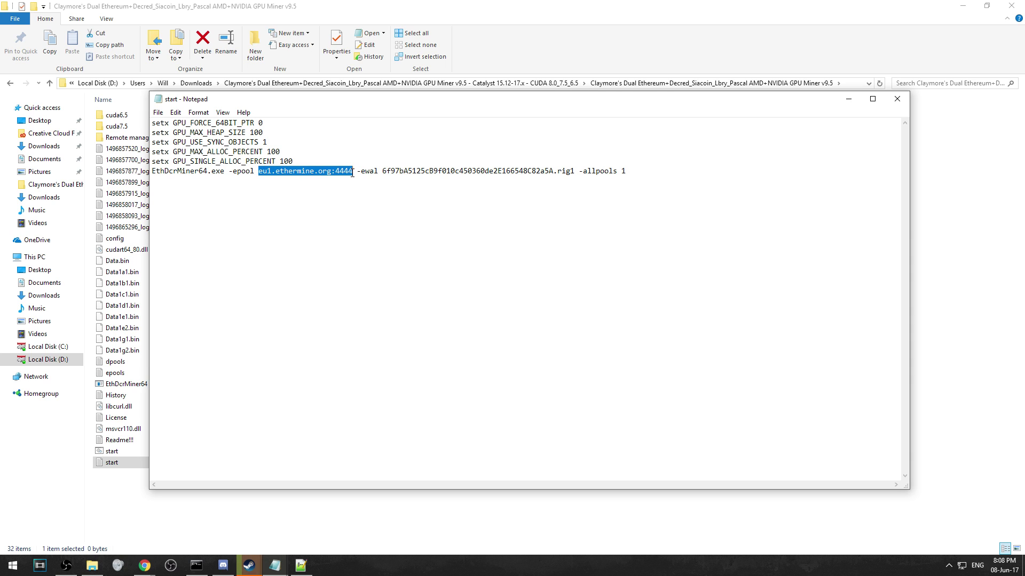
{"action": "left_click", "coordinate": [268, 172]}
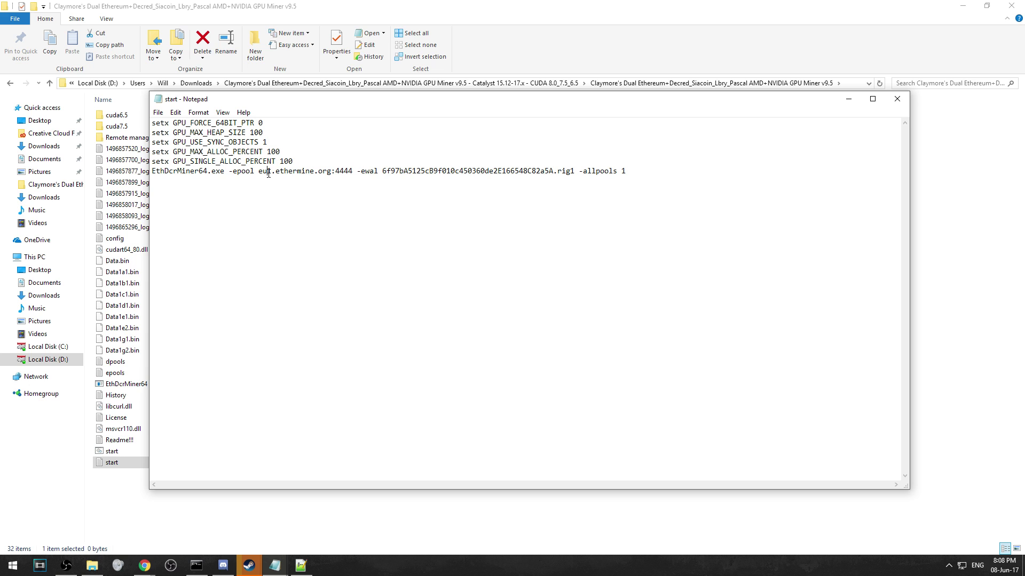
{"action": "key", "text": "BackSpace"}
{"action": "key", "text": "BackSpace"}
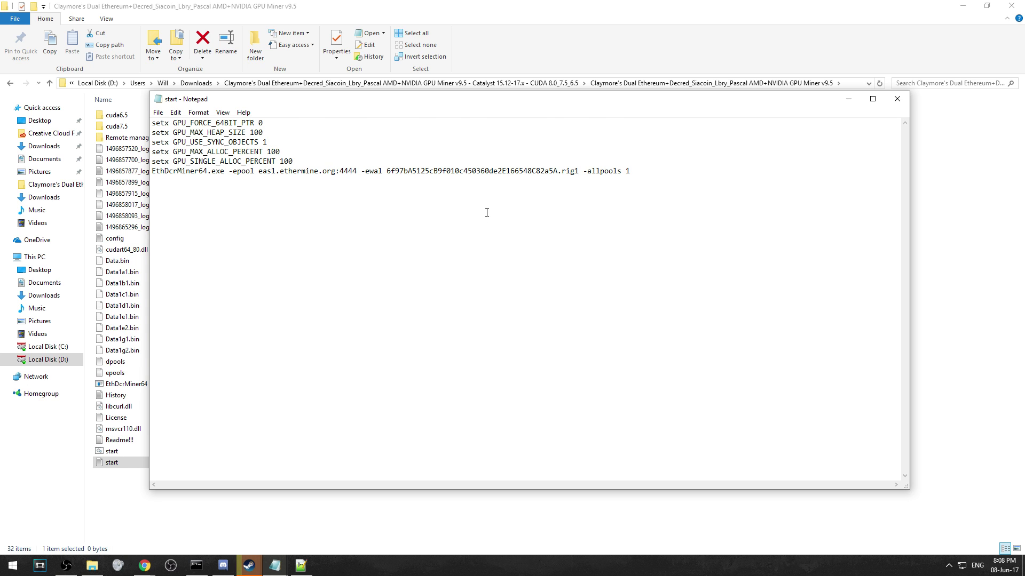
{"action": "type", "text": "as"}
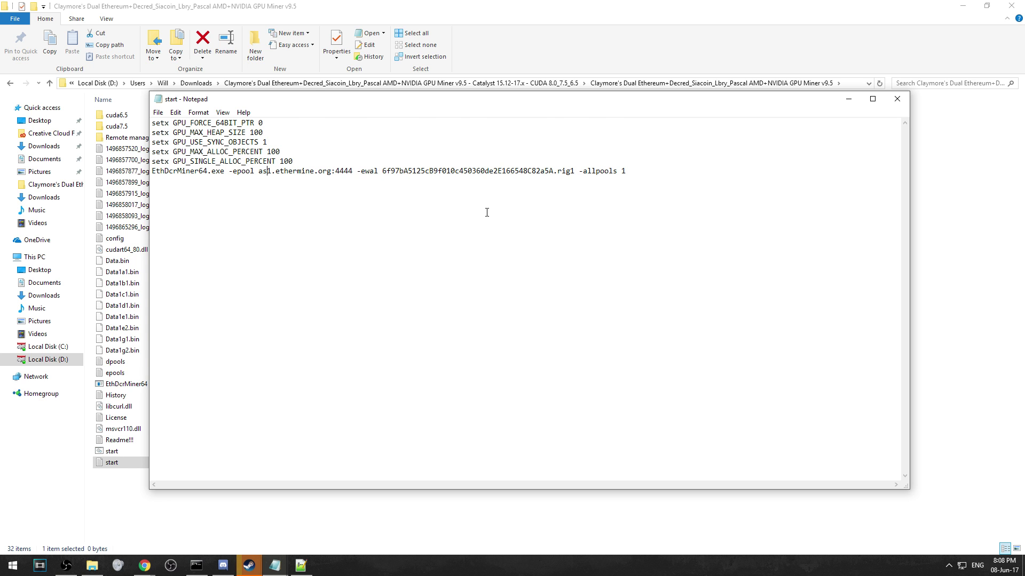
{"action": "key", "text": "BackSpace"}
{"action": "key", "text": "BackSpace"}
{"action": "type", "text": "us"}
{"action": "key", "text": "BackSpace"}
{"action": "key", "text": "BackSpace"}
{"action": "type", "text": "eu"}
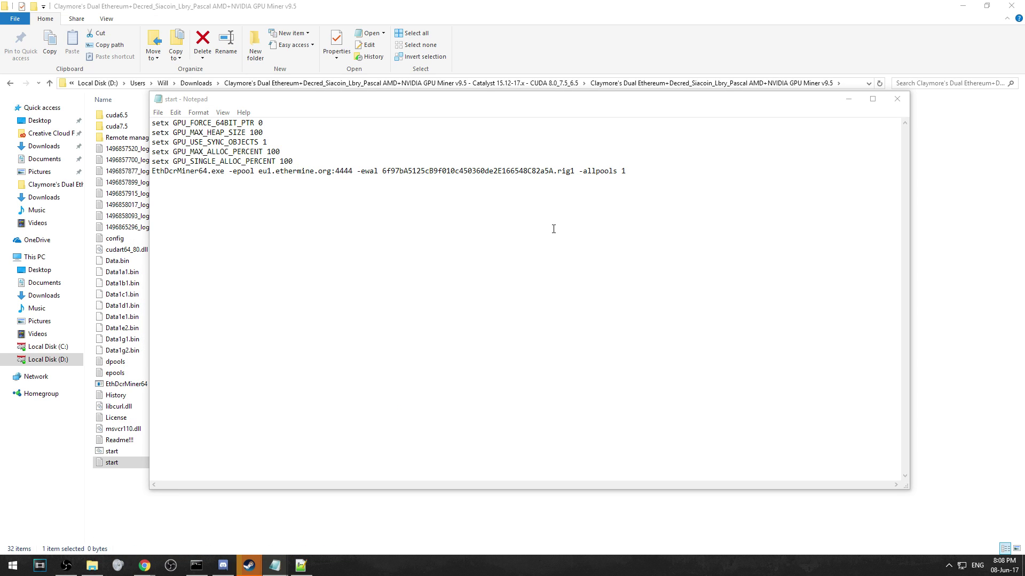
{"action": "left_click", "coordinate": [533, 207]}
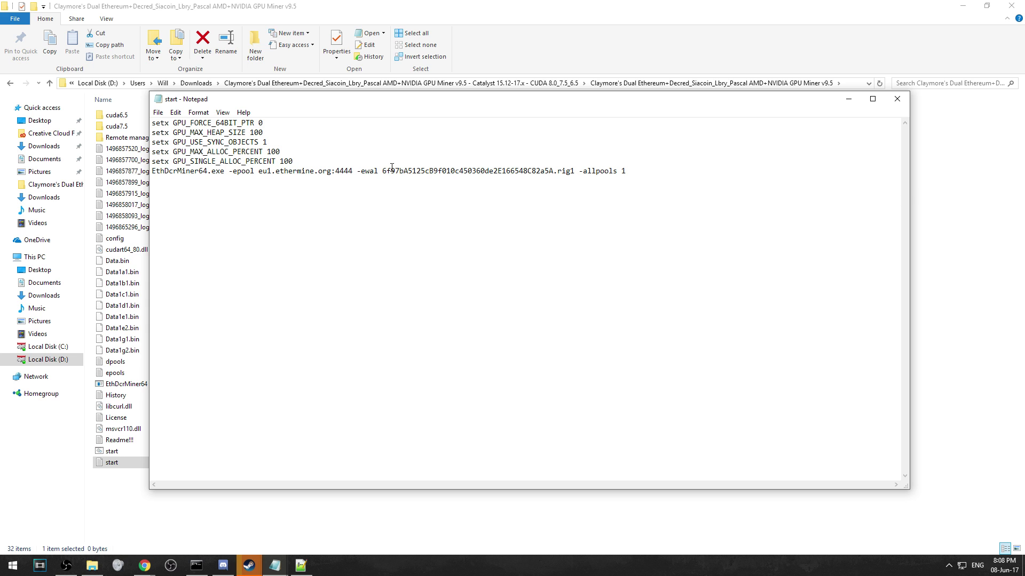
Highlight the wallet address after -ewal in the start document and compare it with the ETH Wallet address on Coinbase in Chrome
{"action": "left_click_drag", "start_coordinate": [382, 170], "coordinate": [555, 171]}
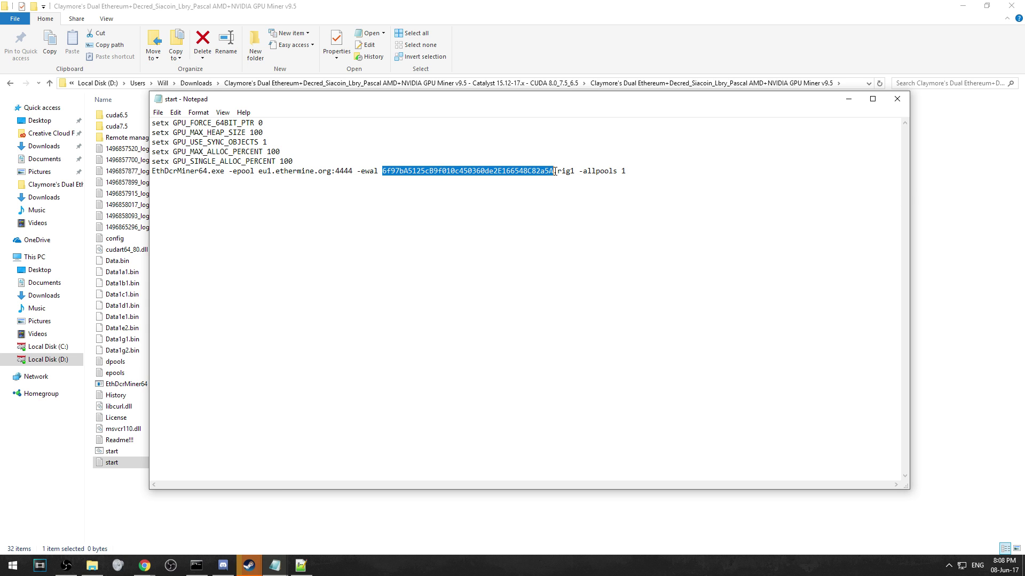
{"action": "mouse_move", "coordinate": [144, 565]}
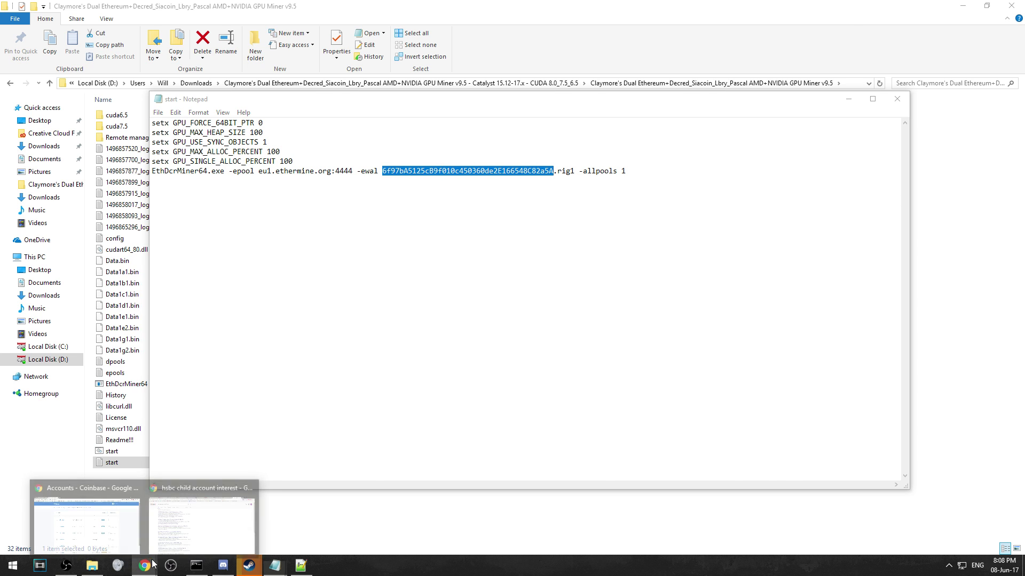
{"action": "left_click", "coordinate": [148, 529]}
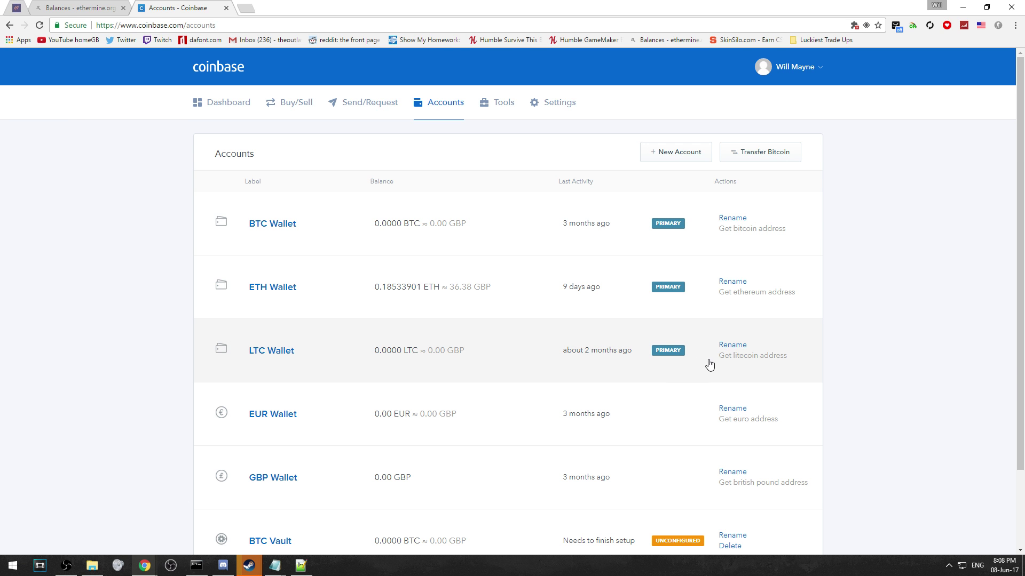
{"action": "left_click", "coordinate": [750, 293]}
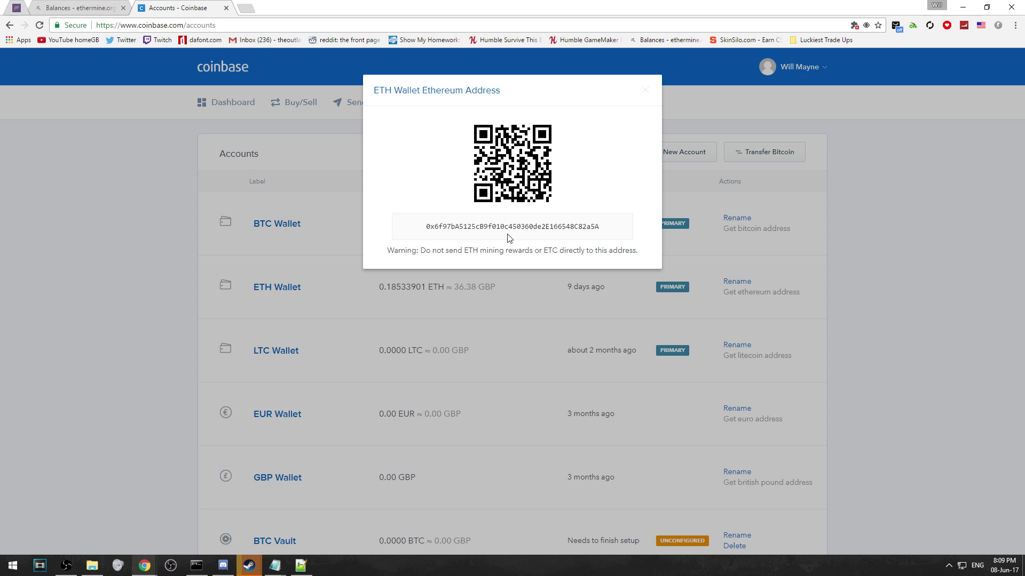
{"action": "left_click_drag", "start_coordinate": [437, 227], "coordinate": [707, 235]}
{"action": "left_click", "coordinate": [706, 236]}
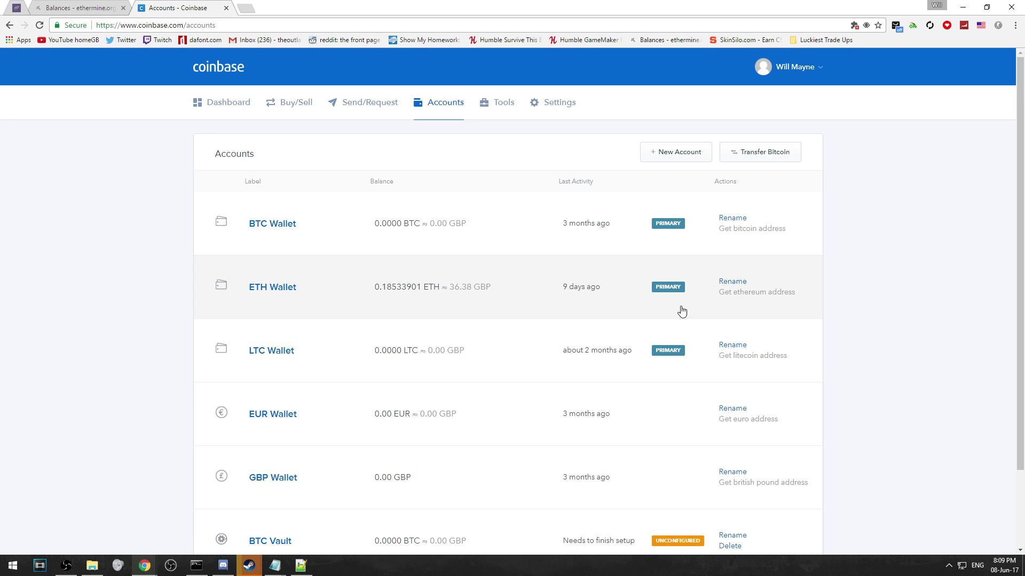
Reopen the ETH Wallet's Ethereum address, select it without the 0x prefix, and close the address dialog
{"action": "left_click", "coordinate": [758, 296]}
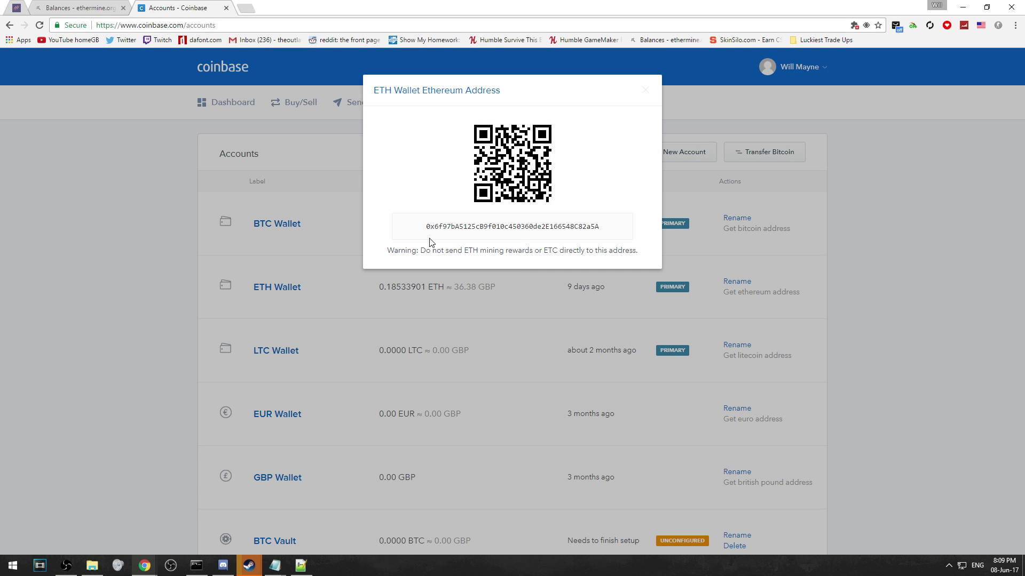
{"action": "left_click_drag", "start_coordinate": [426, 227], "coordinate": [578, 236]}
{"action": "right_click", "coordinate": [578, 237]}
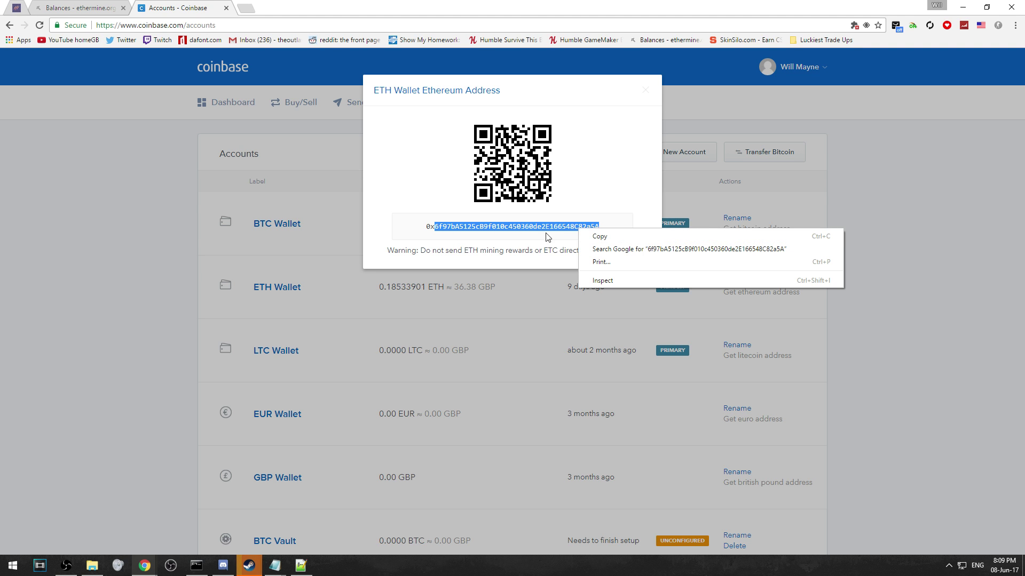
{"action": "left_click", "coordinate": [645, 90]}
Switch to start.bat in Notepad++ and highlight the wallet address and the -allpools 1 option in line 6
{"action": "key", "text": "alt+Tab"}
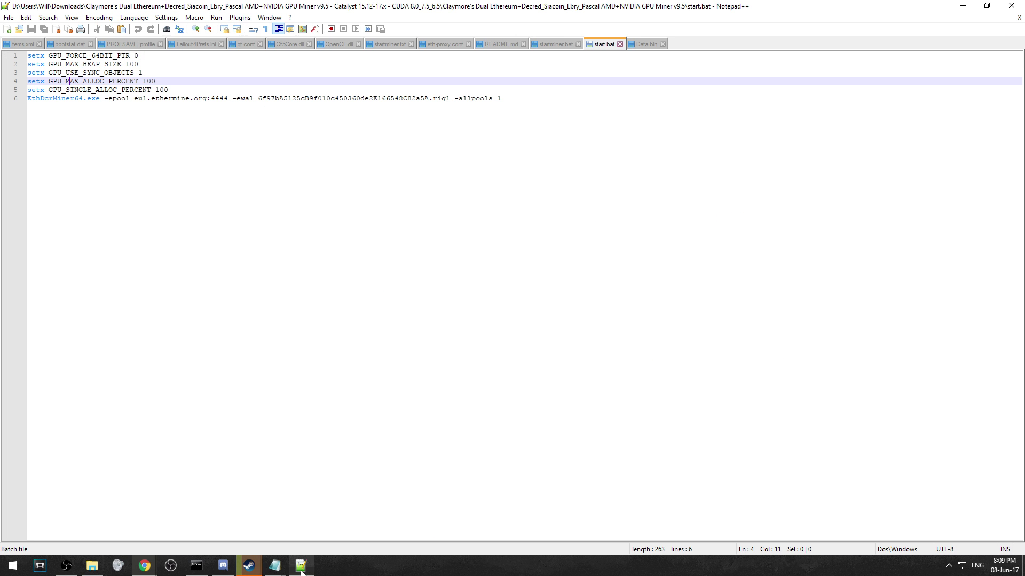
{"action": "left_click_drag", "start_coordinate": [259, 98], "coordinate": [433, 99]}
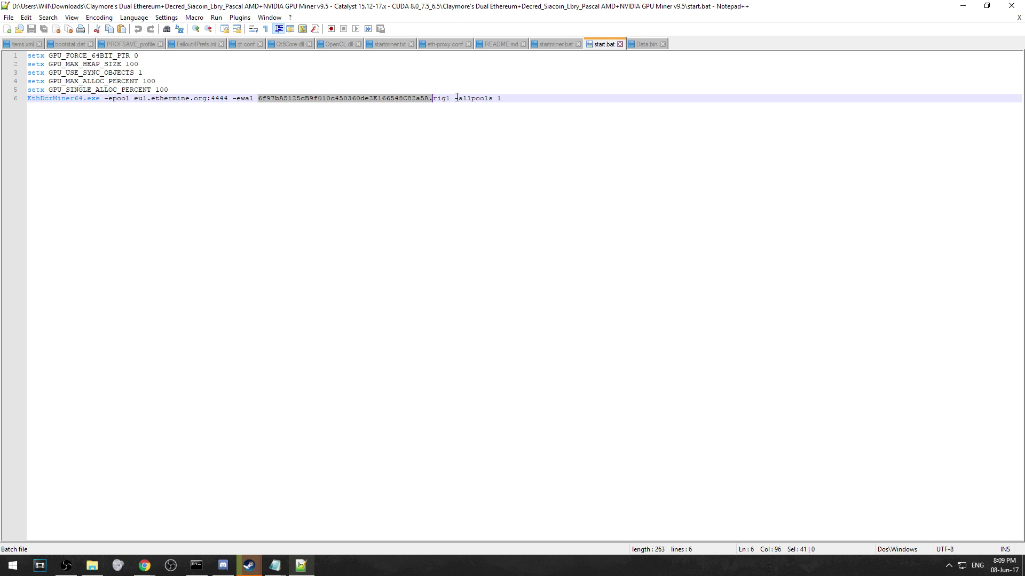
{"action": "left_click_drag", "start_coordinate": [455, 98], "coordinate": [521, 97]}
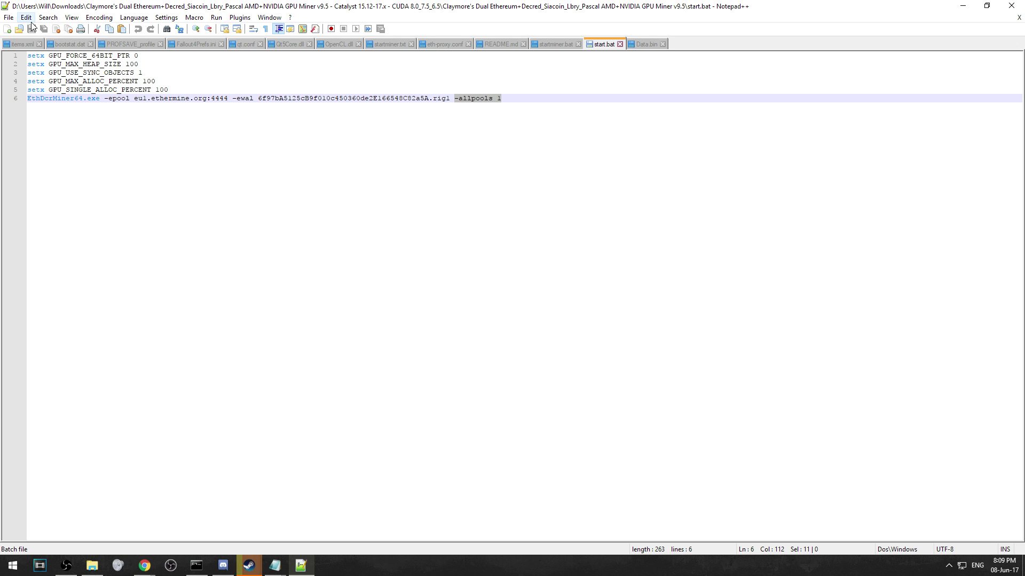
{"action": "left_click", "coordinate": [9, 17]}
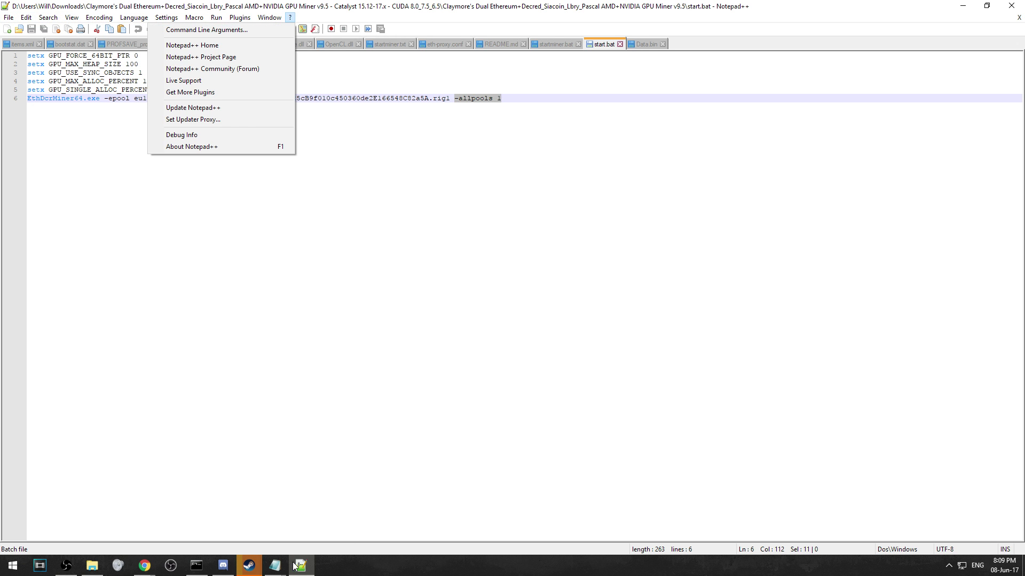
Try to save Notepad's start document as start.bat and cancel the save
{"action": "left_click", "coordinate": [294, 565]}
{"action": "left_click", "coordinate": [351, 531]}
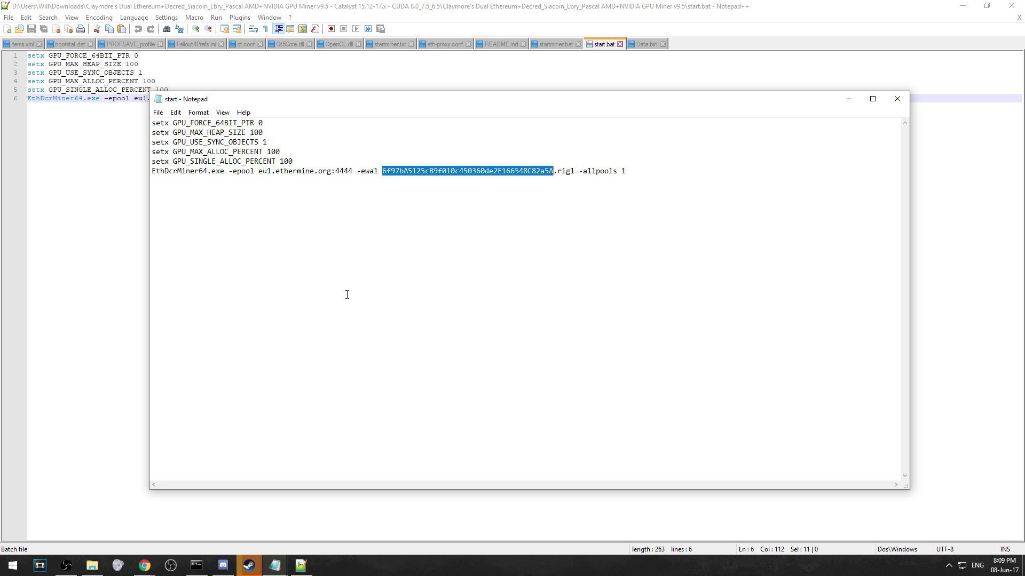
{"action": "left_click", "coordinate": [158, 112]}
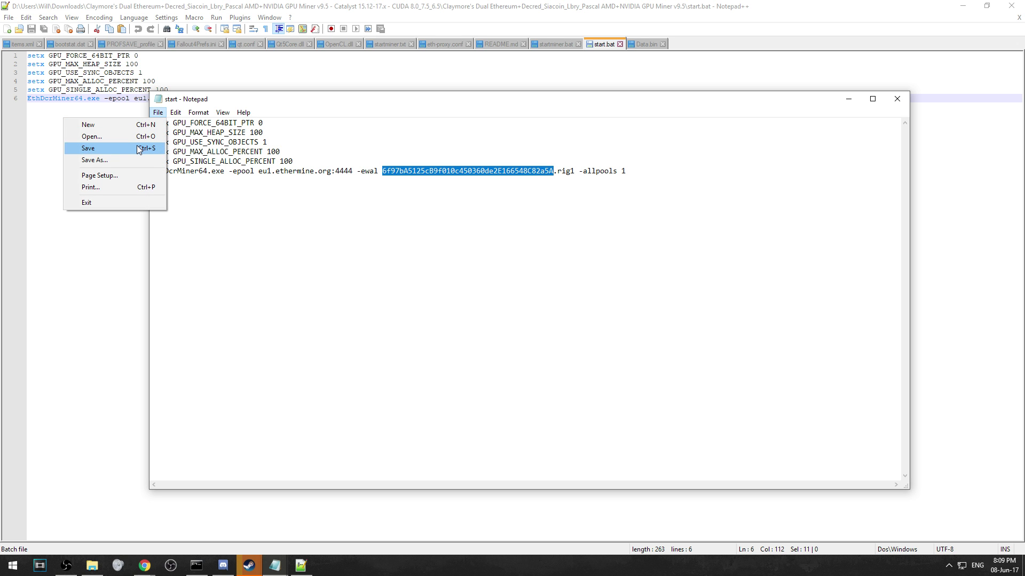
{"action": "left_click", "coordinate": [126, 160]}
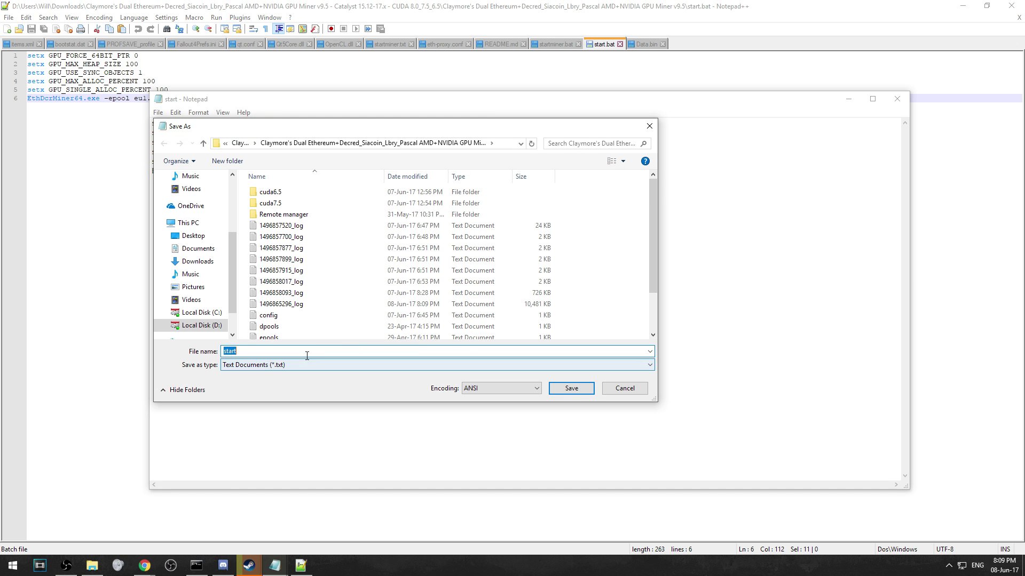
{"action": "left_click", "coordinate": [306, 355]}
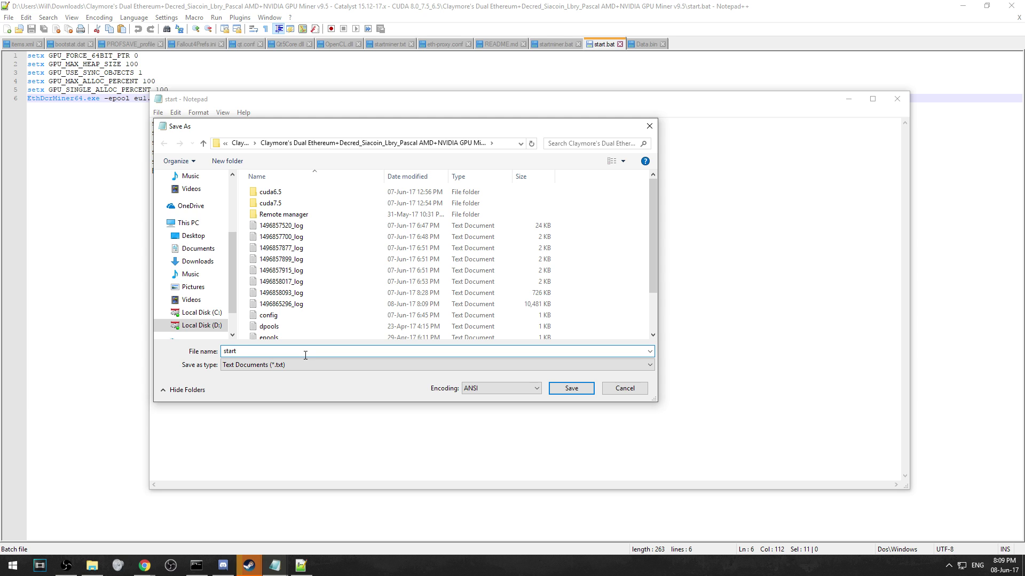
{"action": "type", "text": ".bat"}
{"action": "left_click", "coordinate": [626, 389]}
Close the start document in Notepad without saving and minimize the Notepad++ window
{"action": "left_click", "coordinate": [901, 98]}
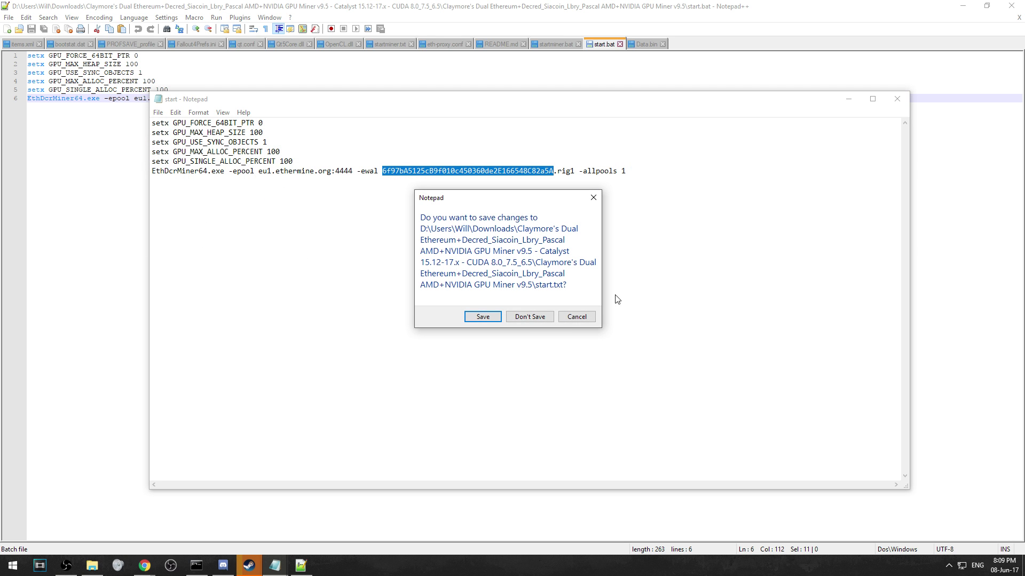
{"action": "left_click", "coordinate": [530, 317]}
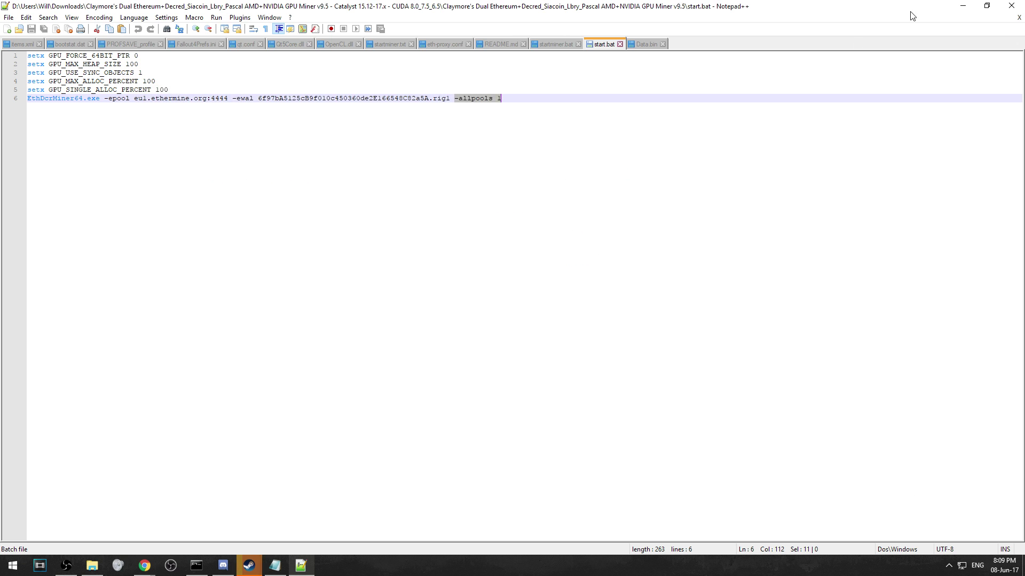
{"action": "left_click", "coordinate": [962, 6]}
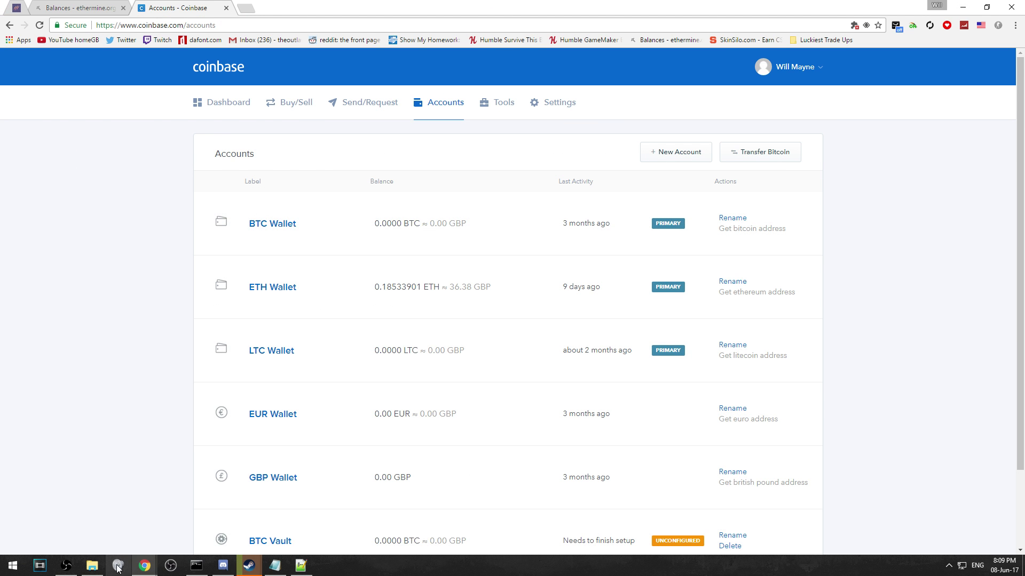
Run the start batch file from the miner folder in File Explorer and close its console window
{"action": "left_click", "coordinate": [92, 566]}
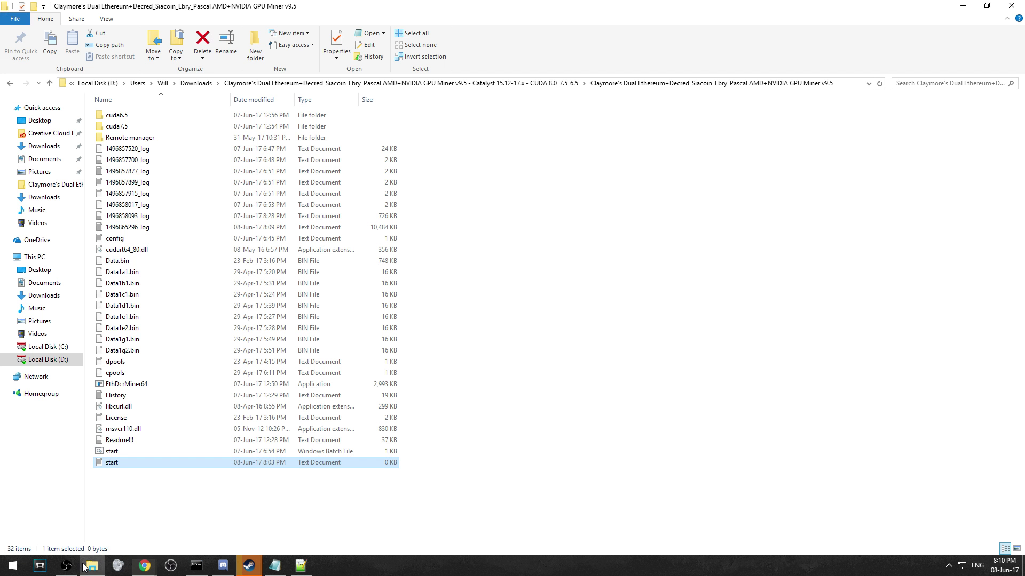
{"action": "double_click", "coordinate": [122, 452]}
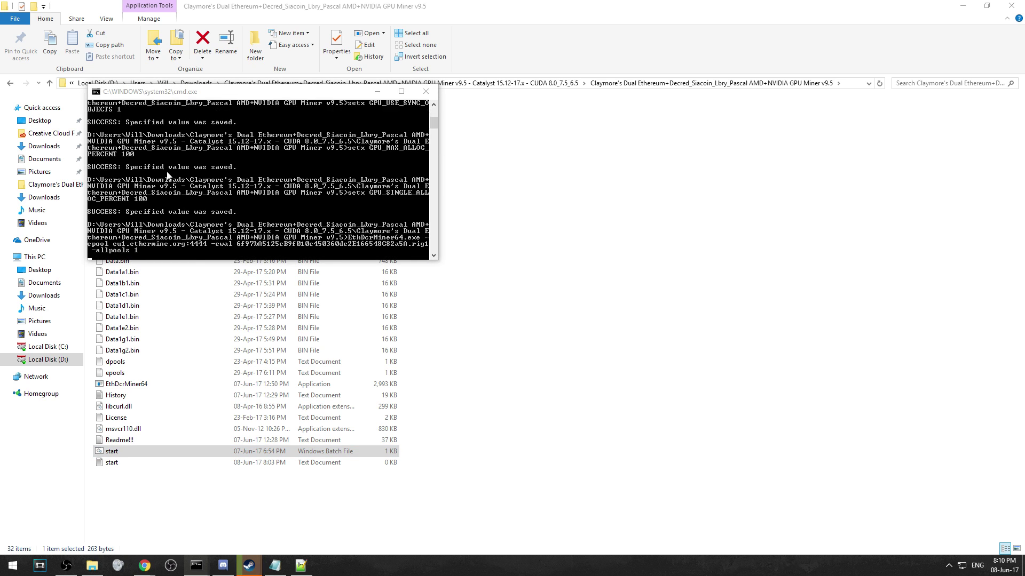
{"action": "left_click", "coordinate": [425, 91]}
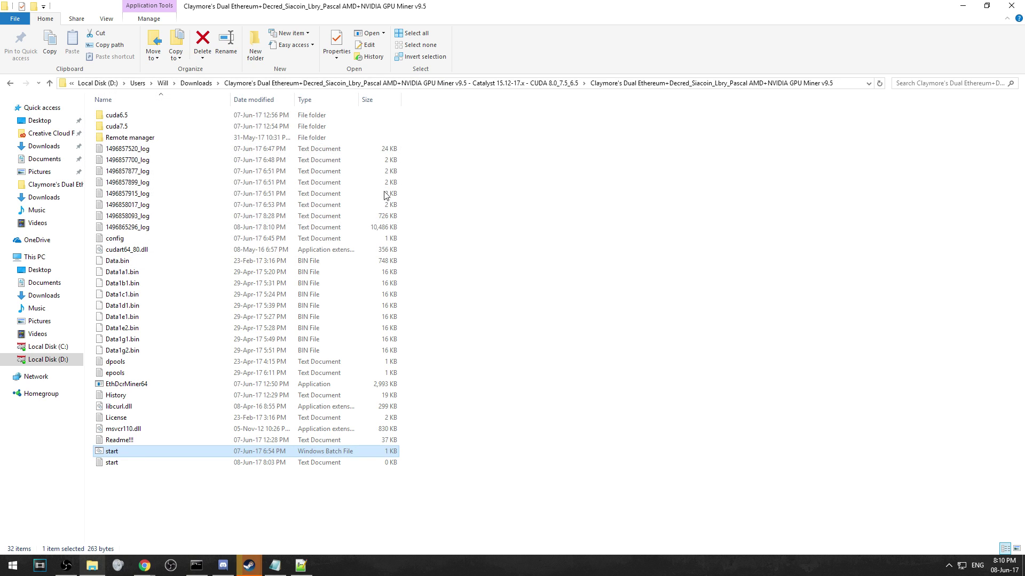
Switch to the running miner's console and review the log of jobs, hashrates and accepted shares
{"action": "left_click", "coordinate": [207, 568]}
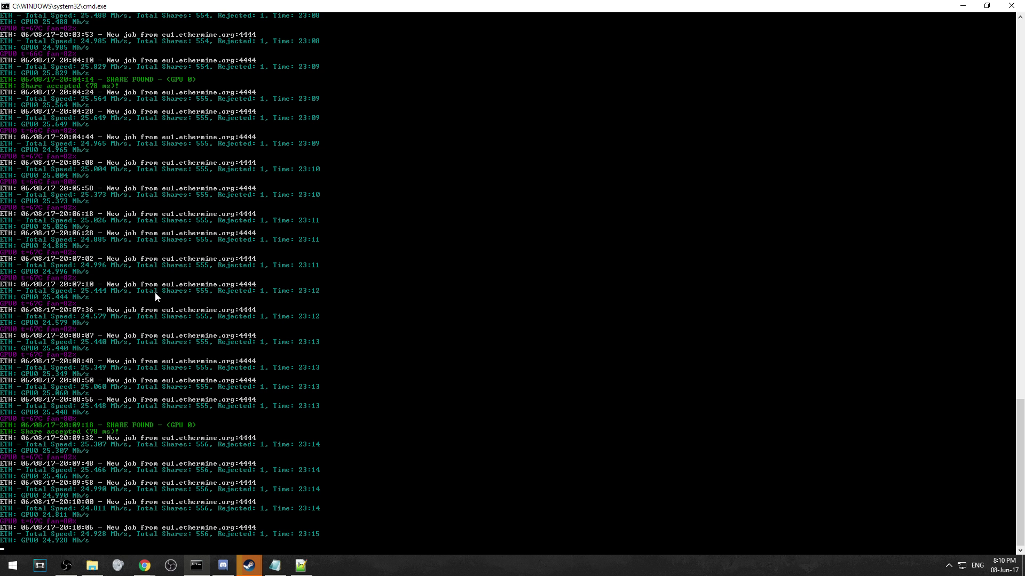
{"action": "scroll", "coordinate": [155, 292], "scroll_direction": "up", "scroll_amount": 20}
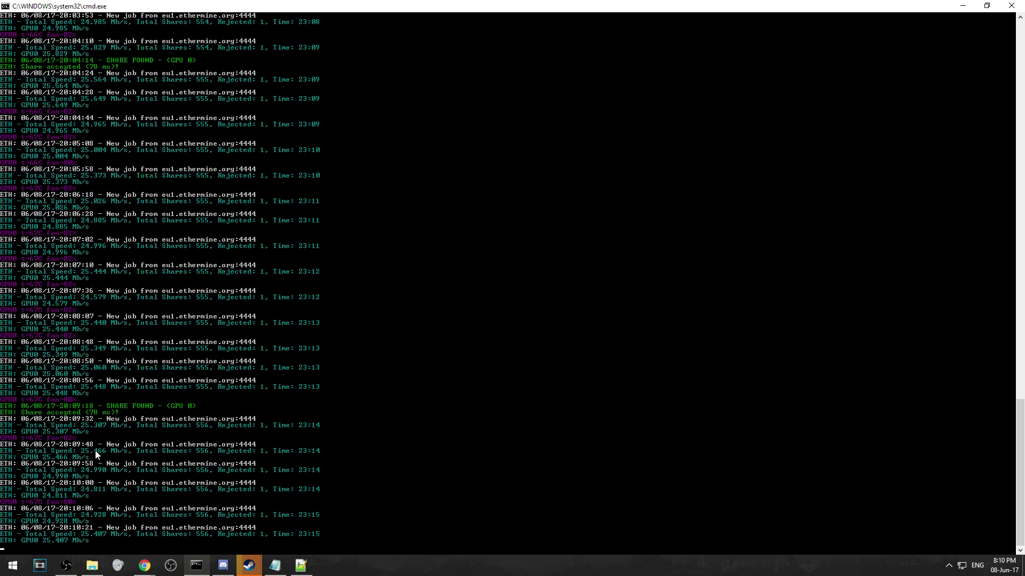
{"action": "scroll", "coordinate": [95, 450], "scroll_direction": "up", "scroll_amount": 20}
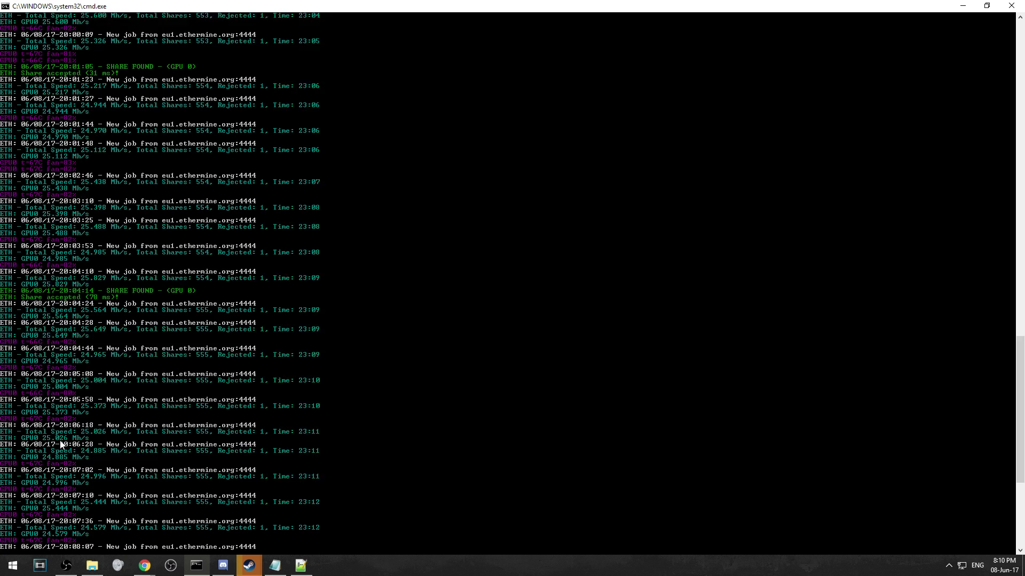
{"action": "scroll", "coordinate": [94, 418], "scroll_direction": "down", "scroll_amount": 20}
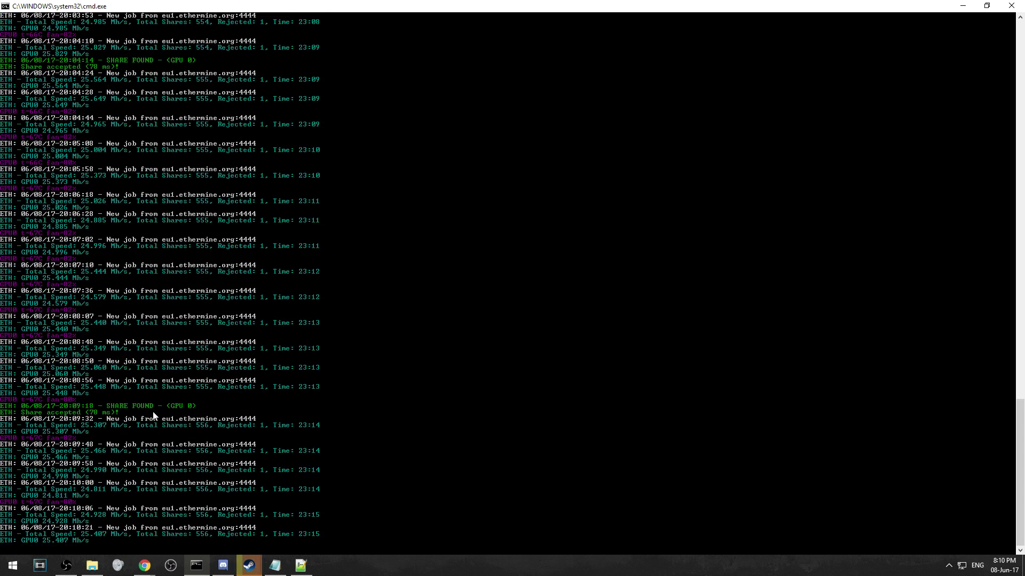
Switch to the Coinbase window in Chrome and open the home page of ethermine.org
{"action": "left_click", "coordinate": [145, 571]}
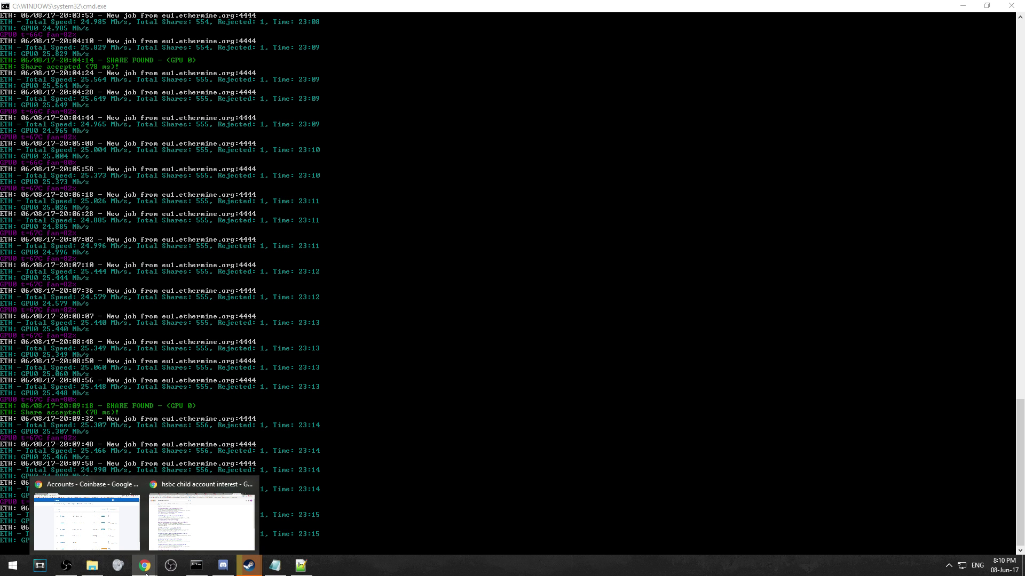
{"action": "mouse_move", "coordinate": [184, 538]}
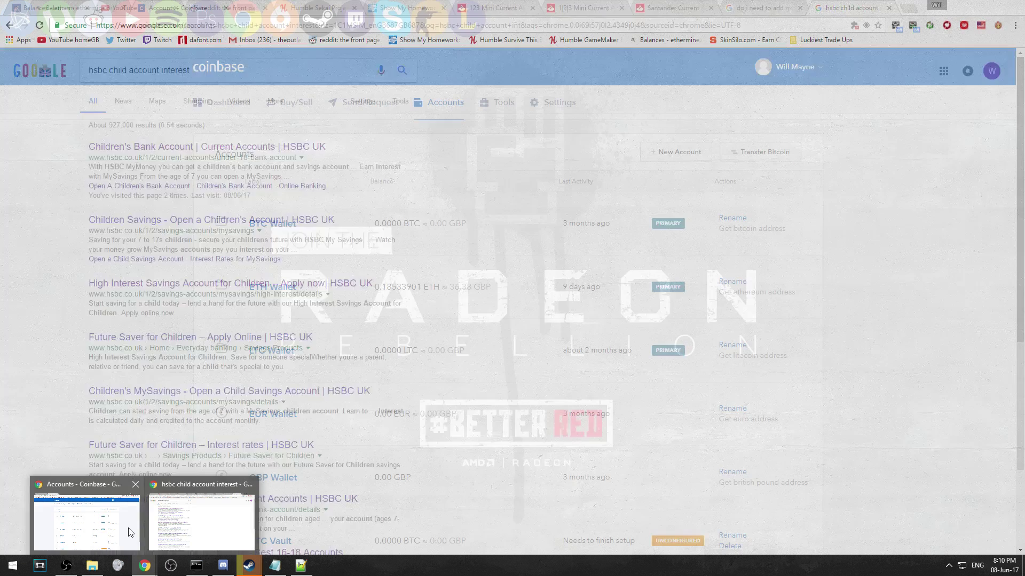
{"action": "left_click", "coordinate": [128, 531]}
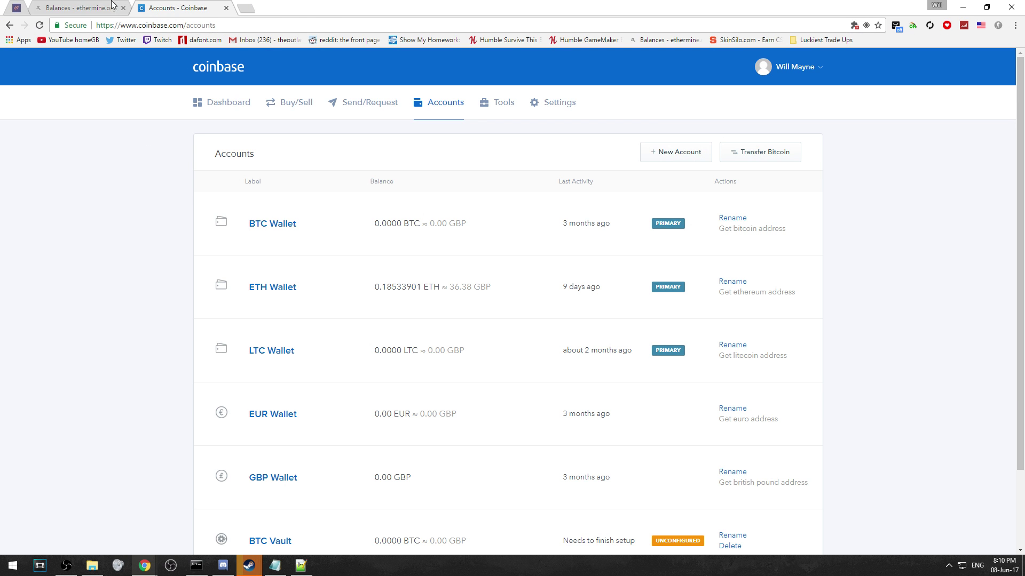
{"action": "left_click", "coordinate": [93, 8]}
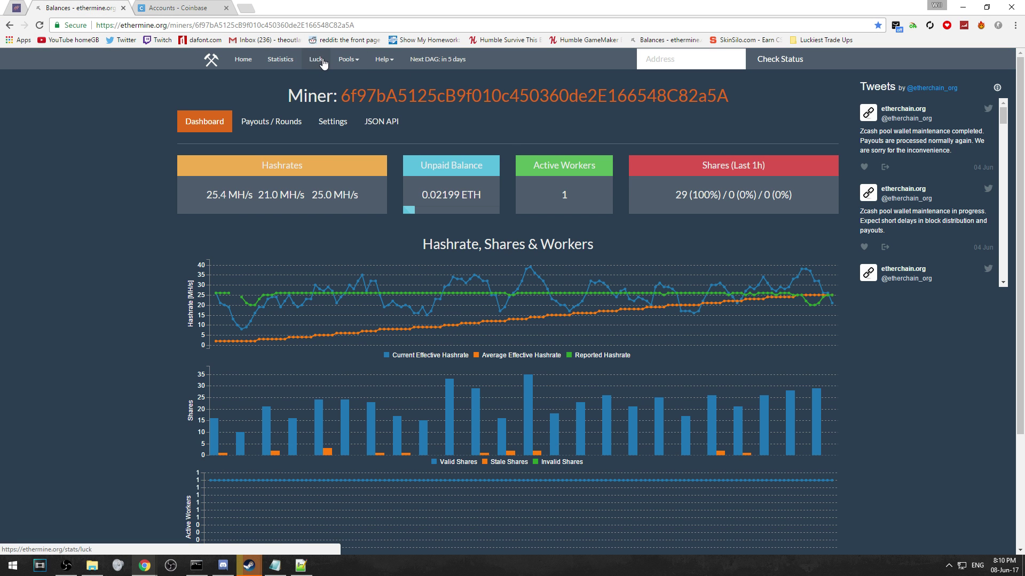
{"action": "left_click", "coordinate": [209, 61]}
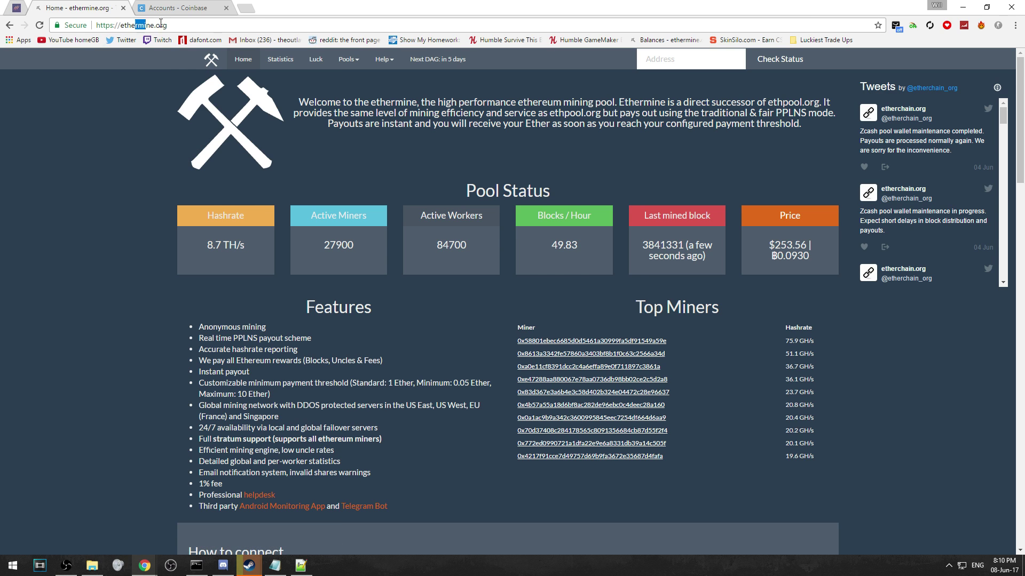
{"action": "left_click", "coordinate": [256, 25]}
Try to check the miner's status by searching ethermine for the copied text
{"action": "right_click", "coordinate": [657, 59]}
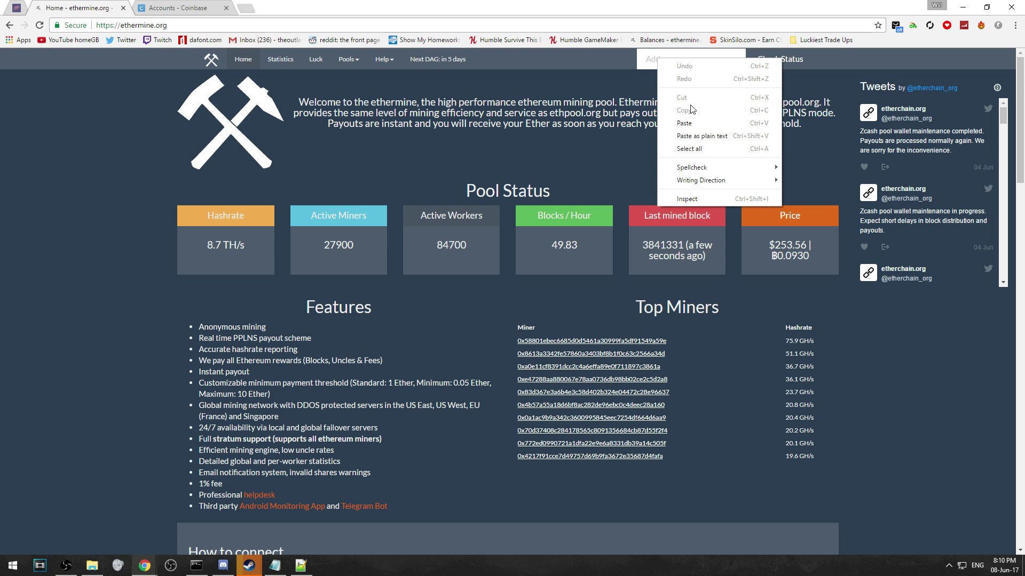
{"action": "left_click", "coordinate": [684, 124]}
{"action": "key", "text": "Return"}
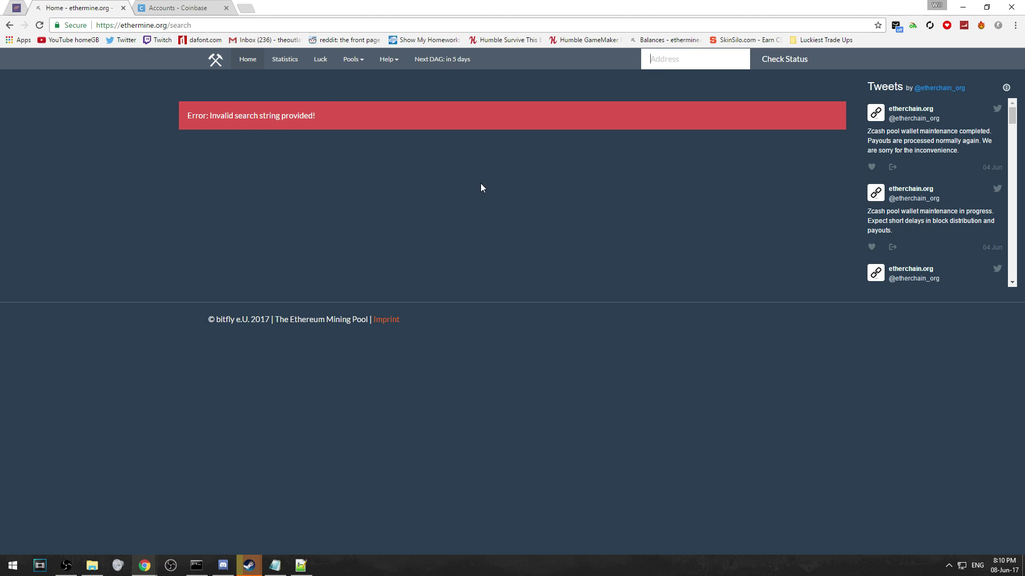
Open the bookmarked ethermine Balances page and examine the unpaid balance, hashrates, hourly shares and the workers table
{"action": "left_click", "coordinate": [676, 40]}
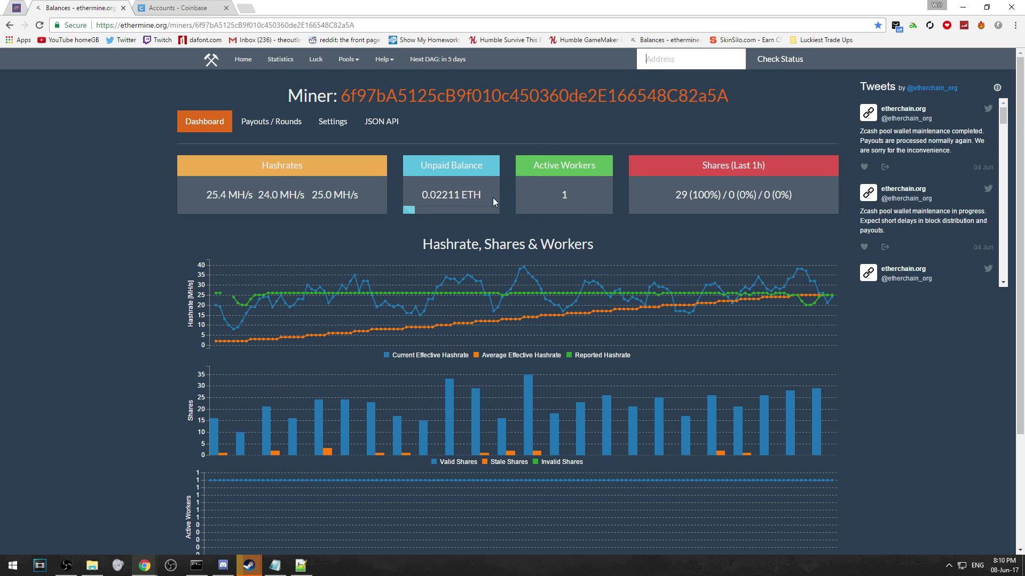
{"action": "triple_click", "coordinate": [438, 187]}
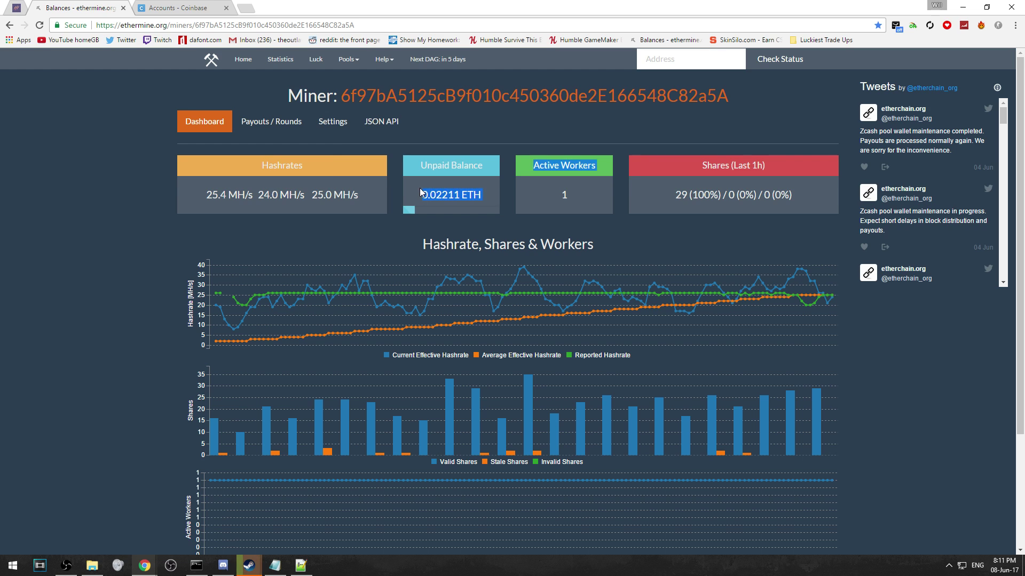
{"action": "left_click", "coordinate": [199, 197]}
{"action": "left_click_drag", "start_coordinate": [199, 197], "coordinate": [368, 196]}
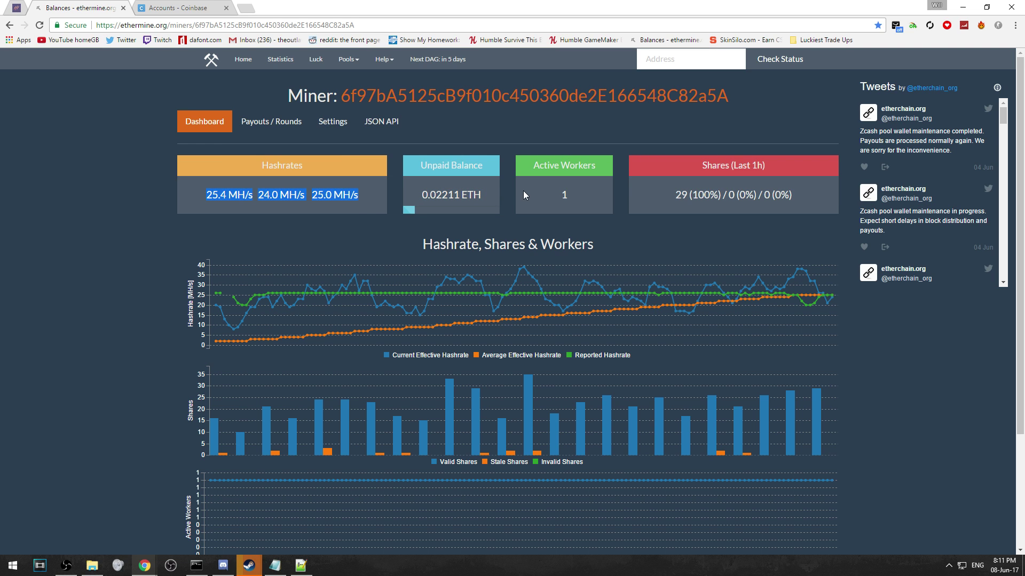
{"action": "left_click_drag", "start_coordinate": [528, 192], "coordinate": [769, 196]}
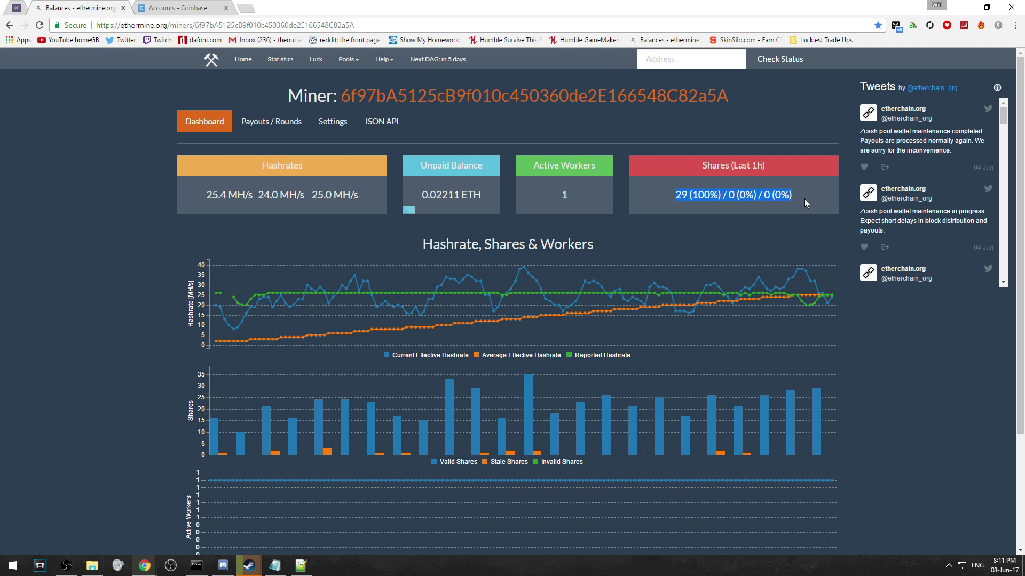
{"action": "left_click", "coordinate": [774, 195]}
{"action": "scroll", "coordinate": [522, 373], "scroll_direction": "down", "scroll_amount": 3}
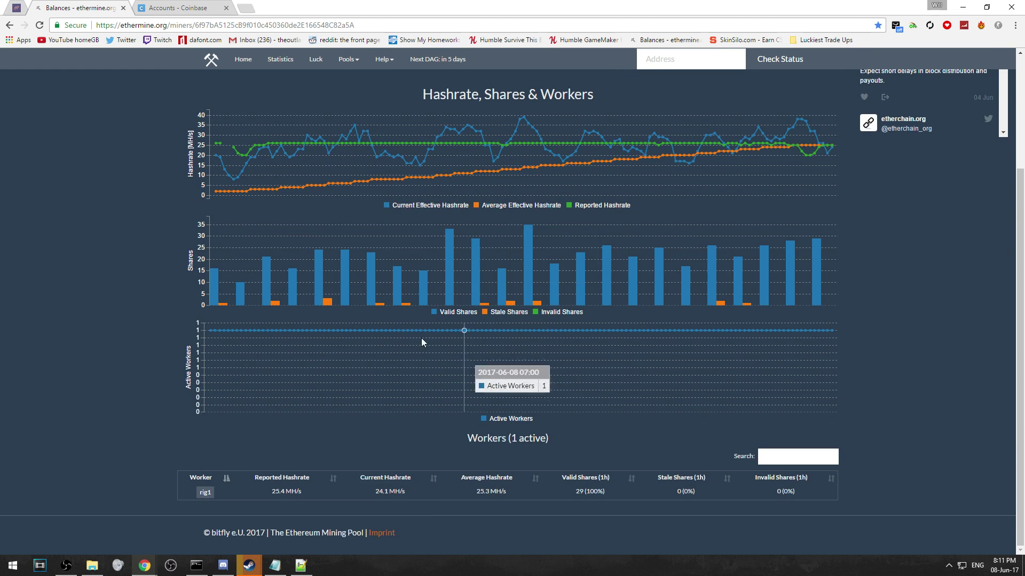
{"action": "scroll", "coordinate": [421, 338], "scroll_direction": "up", "scroll_amount": 3}
View the miner's Payouts / Rounds page and highlight the monthly estimated earnings in USD and the Month row
{"action": "left_click", "coordinate": [261, 128]}
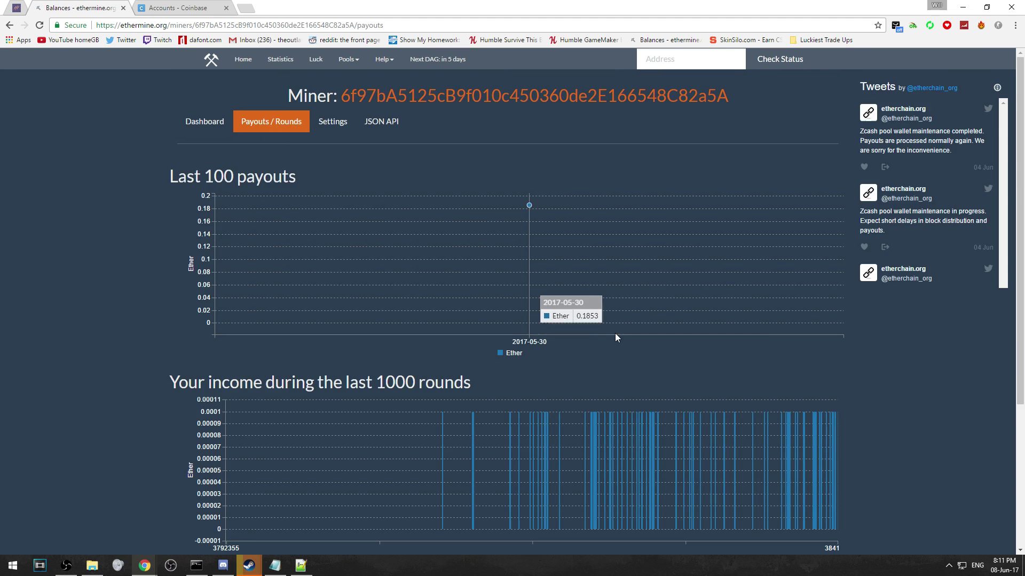
{"action": "scroll", "coordinate": [611, 338], "scroll_direction": "down", "scroll_amount": 4}
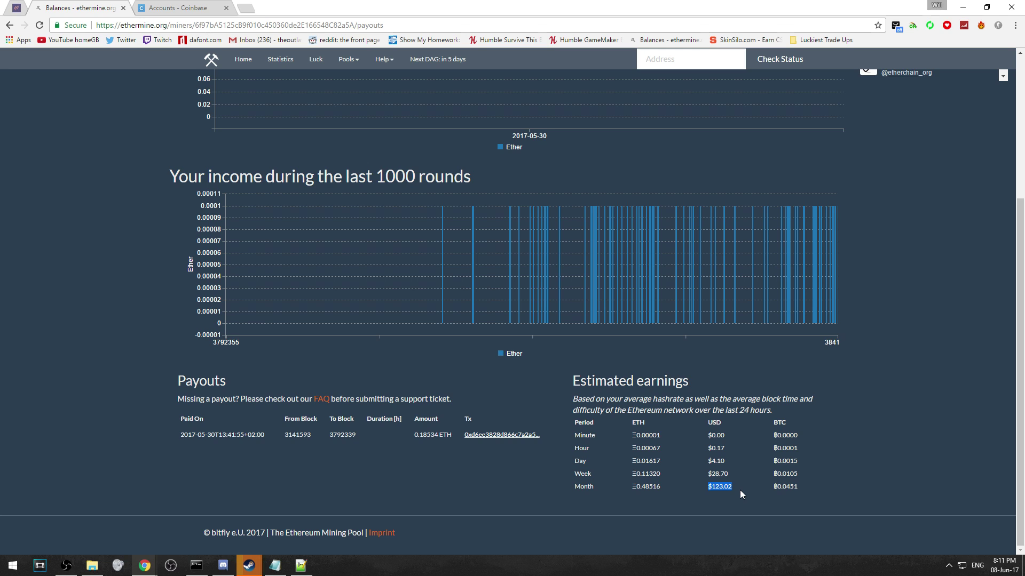
{"action": "left_click_drag", "start_coordinate": [574, 487], "coordinate": [594, 486]}
{"action": "double_click", "coordinate": [579, 486]}
{"action": "left_click", "coordinate": [579, 489]}
{"action": "scroll", "coordinate": [582, 491], "scroll_direction": "up", "scroll_amount": 4}
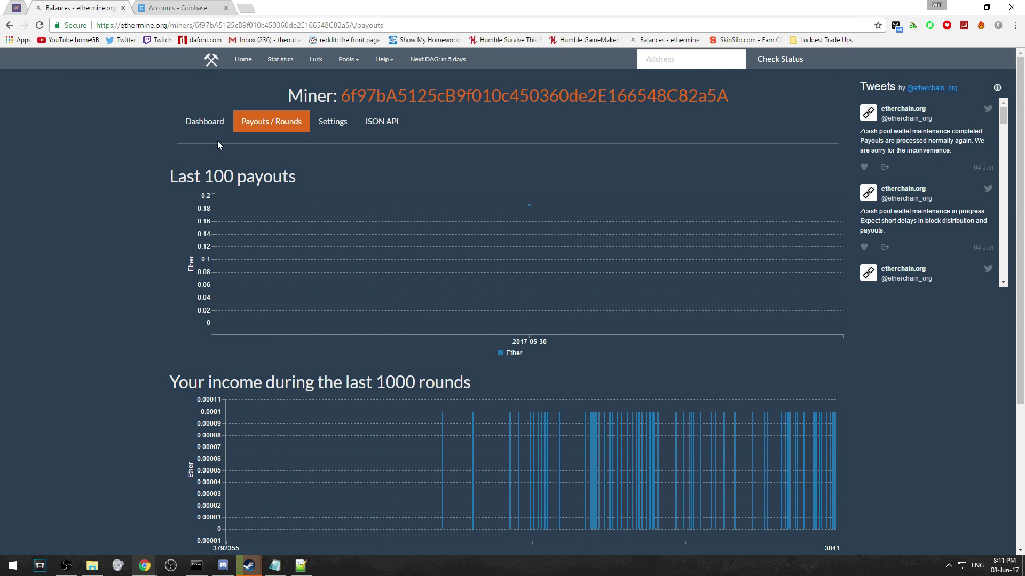
Return to the miner's Dashboard and check the latest log entries in the miner console, minimizing it when done
{"action": "left_click", "coordinate": [216, 127]}
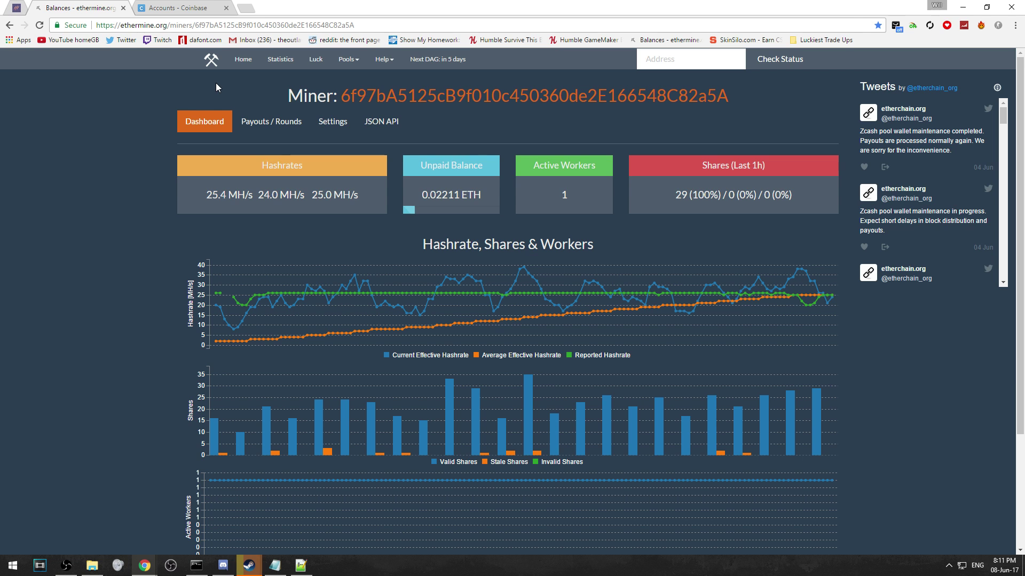
{"action": "left_click", "coordinate": [142, 9]}
{"action": "left_click", "coordinate": [100, 3]}
{"action": "left_click", "coordinate": [201, 568]}
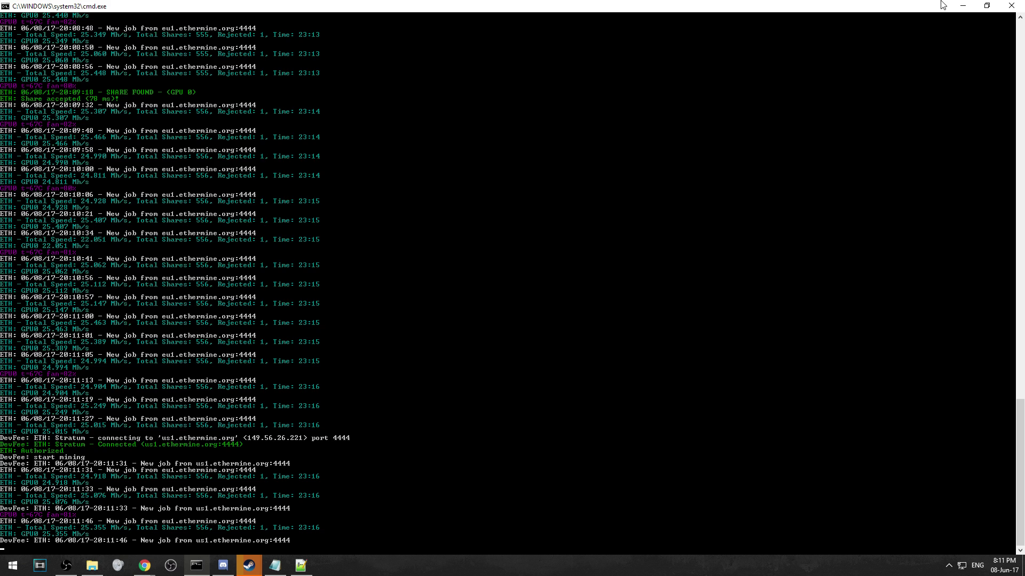
{"action": "left_click", "coordinate": [963, 6]}
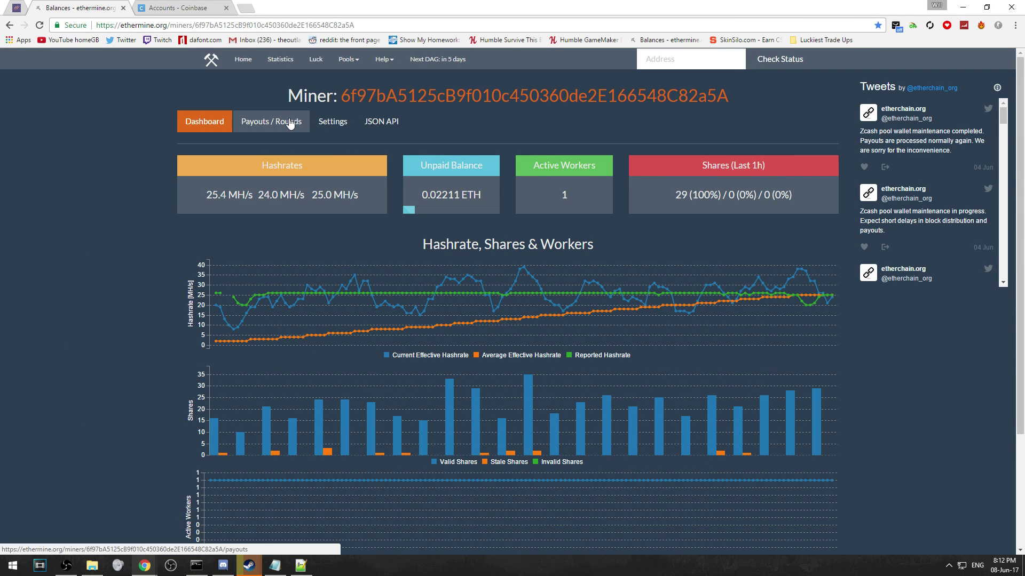
Open the miner's Settings page on ethermine and highlight the Payment threshold in Ether label
{"action": "left_click", "coordinate": [290, 124]}
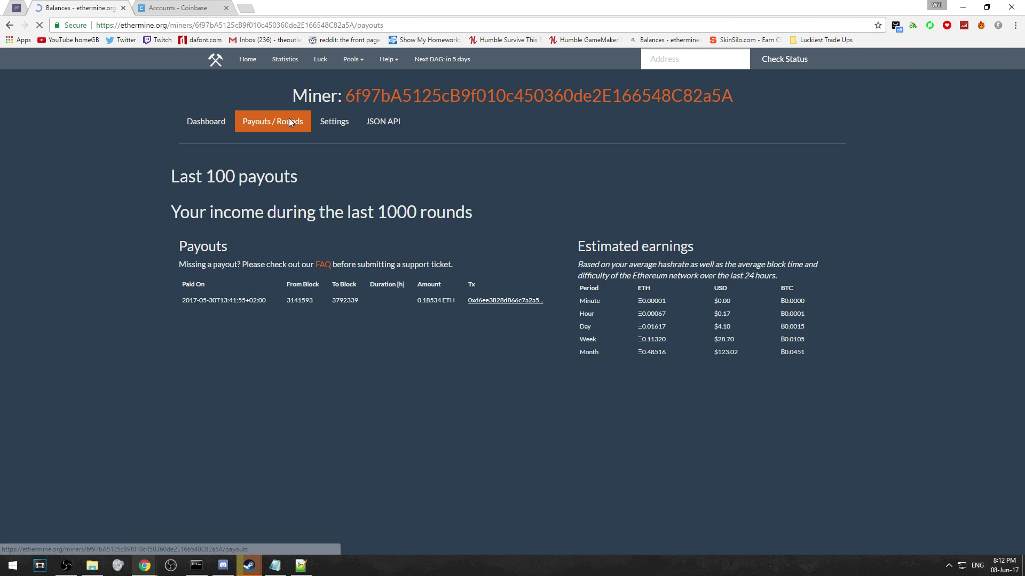
{"action": "left_click", "coordinate": [332, 122]}
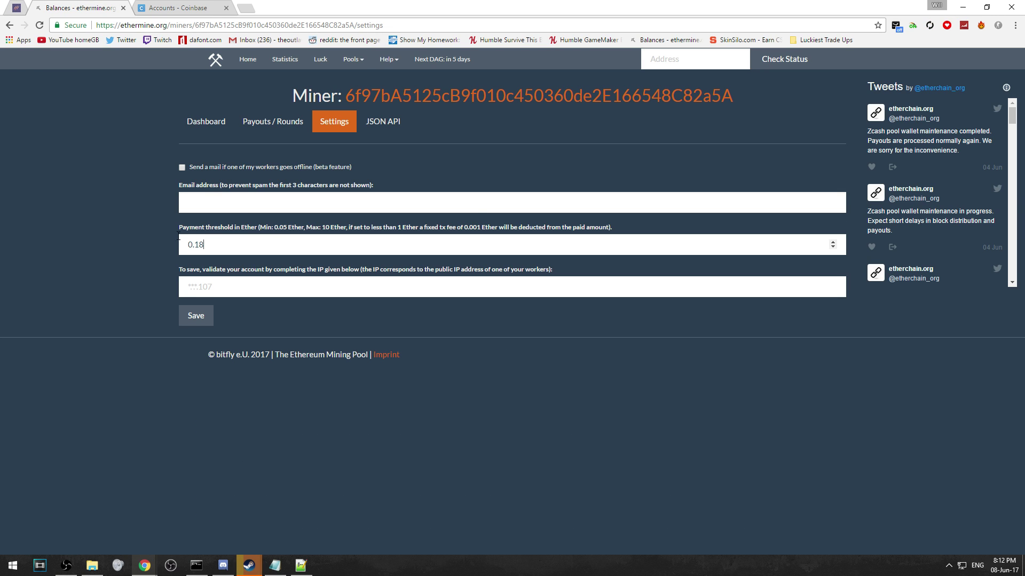
{"action": "left_click_drag", "start_coordinate": [179, 235], "coordinate": [262, 234]}
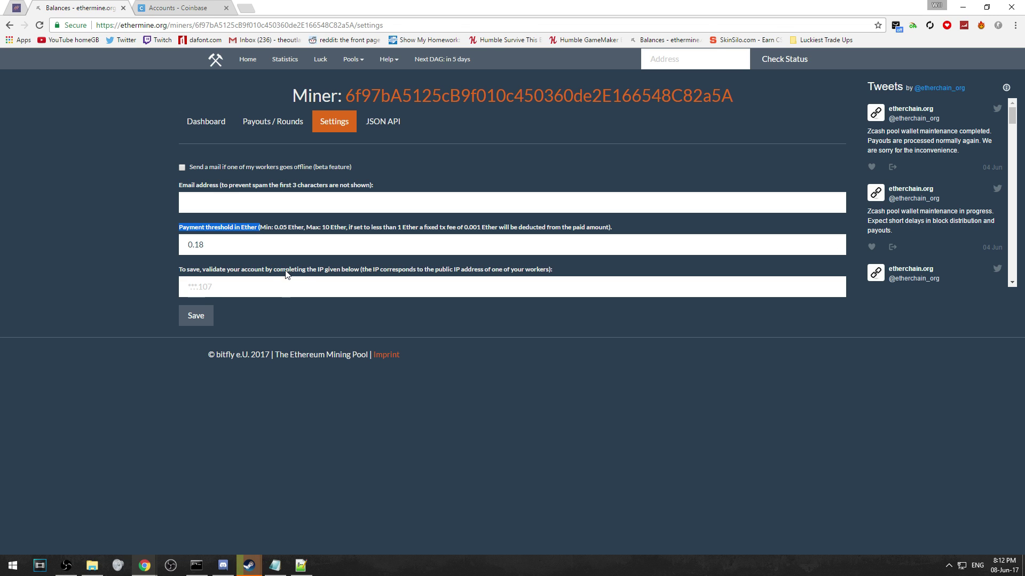
Locate the IP validation field and enter the query "what is my ip" in a new browser tab, closing it without searching
{"action": "left_click", "coordinate": [221, 288]}
{"action": "left_click", "coordinate": [194, 288]}
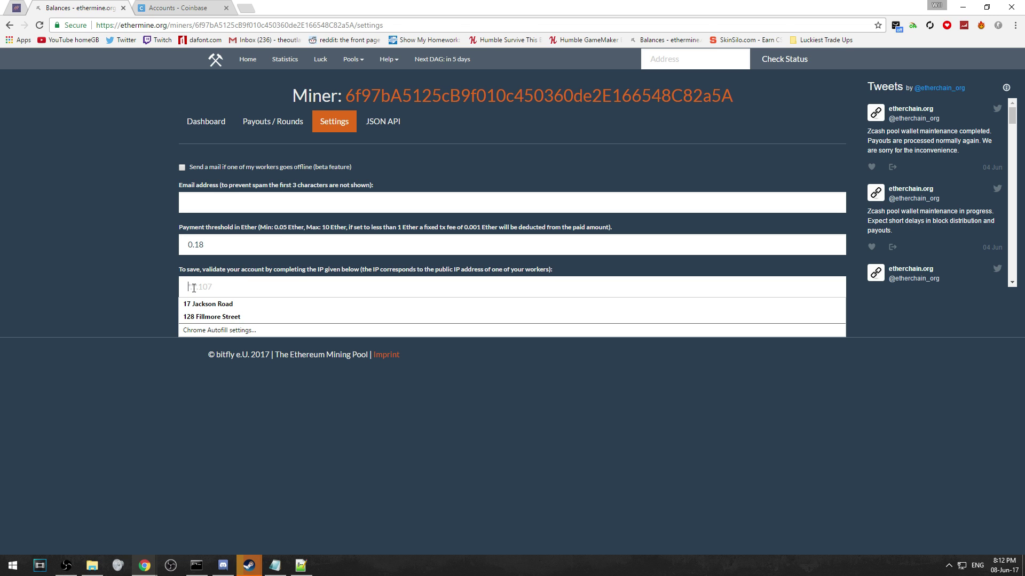
{"action": "left_click", "coordinate": [151, 276]}
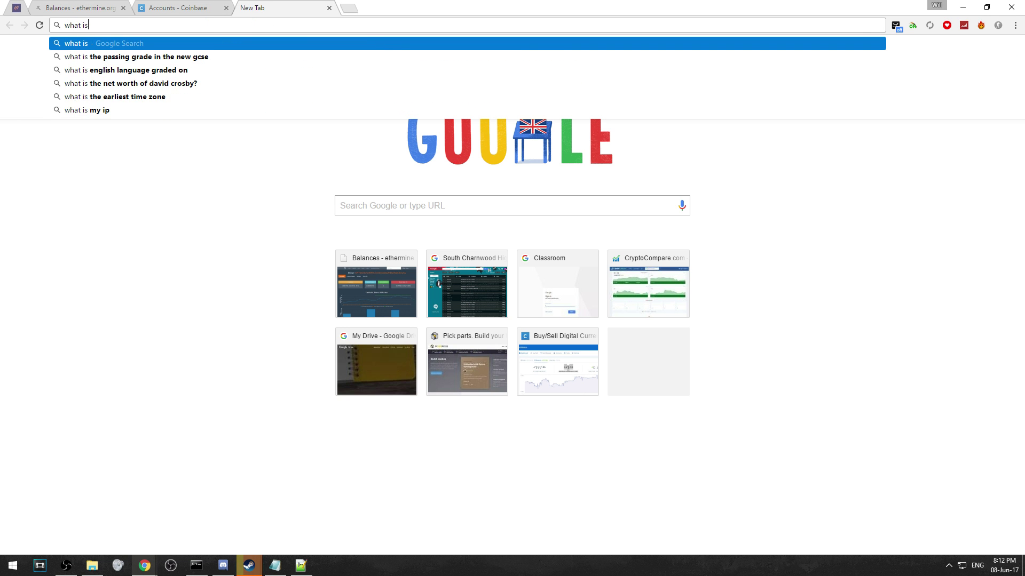
{"action": "type", "text": "my ip"}
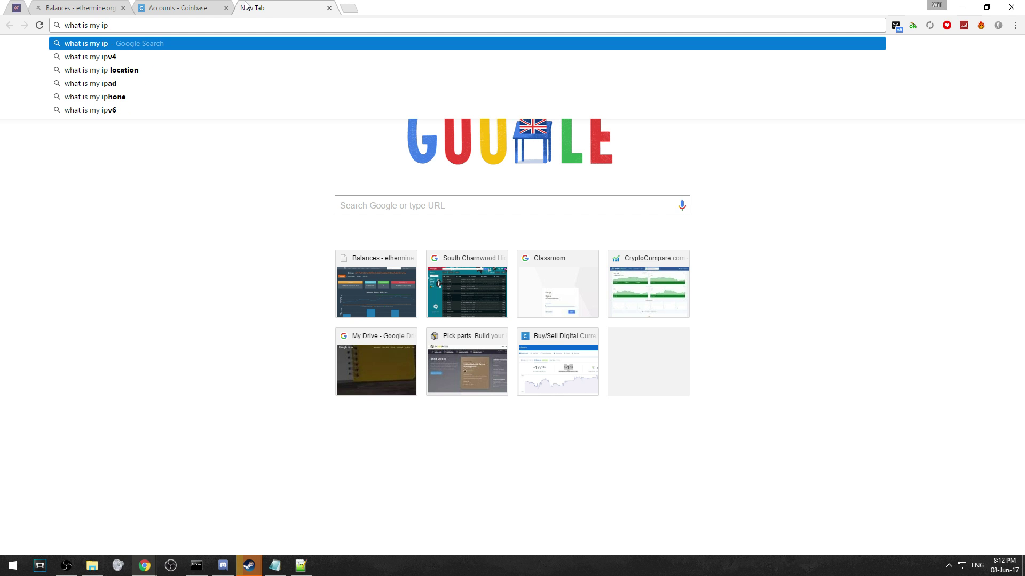
{"action": "left_click", "coordinate": [329, 8]}
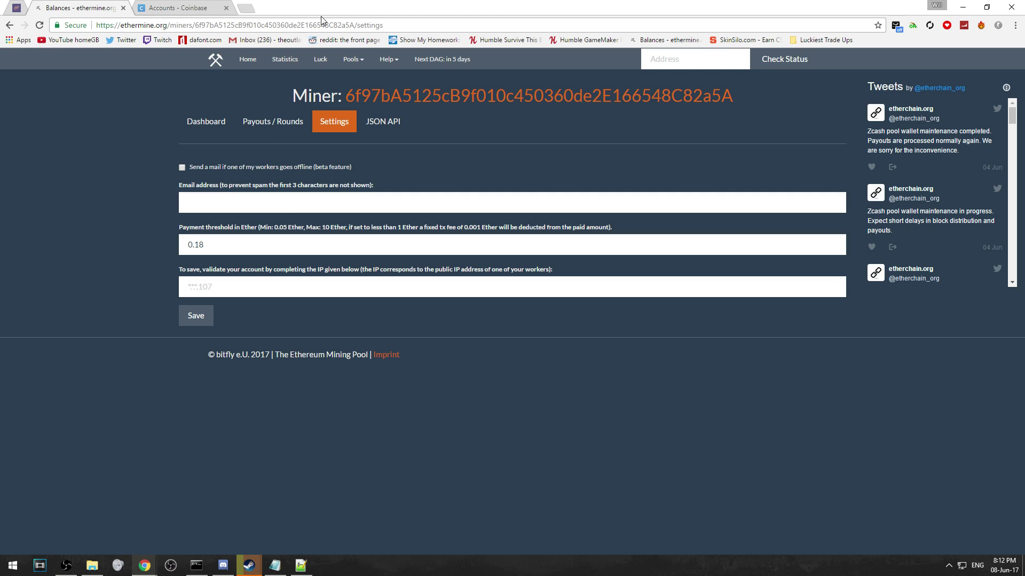
Examine the IP validation field and highlight the payment threshold value on the miner's Settings page
{"action": "left_click", "coordinate": [274, 282]}
{"action": "left_click_drag", "start_coordinate": [205, 245], "coordinate": [238, 237]}
{"action": "left_click", "coordinate": [190, 241]}
Switch to Coinbase, view the Dashboard's Ethereum price chart over one hour, and check the Buy/Sell page before returning to the Dashboard
{"action": "left_click", "coordinate": [183, 5]}
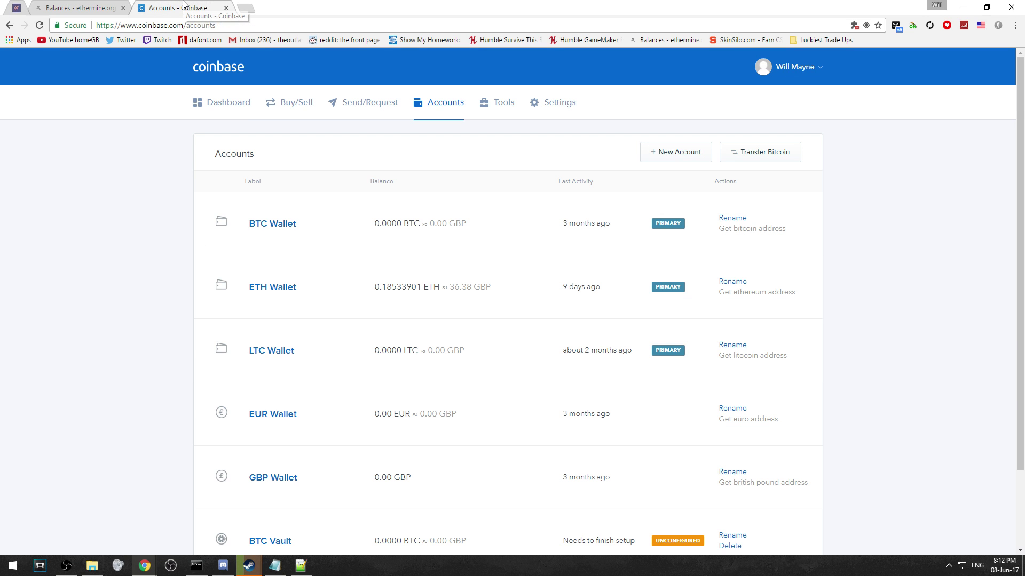
{"action": "left_click", "coordinate": [207, 94]}
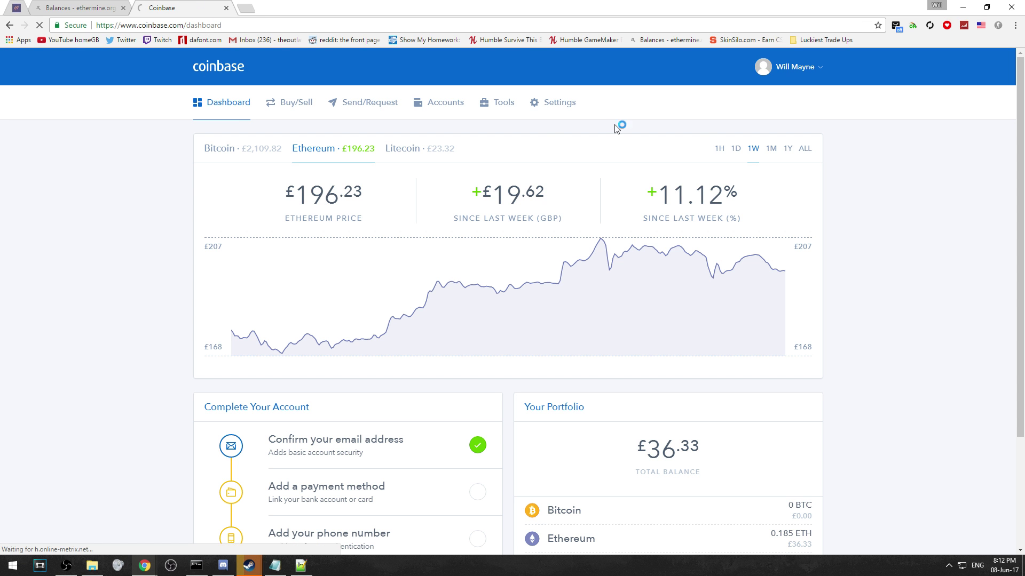
{"action": "left_click", "coordinate": [721, 151]}
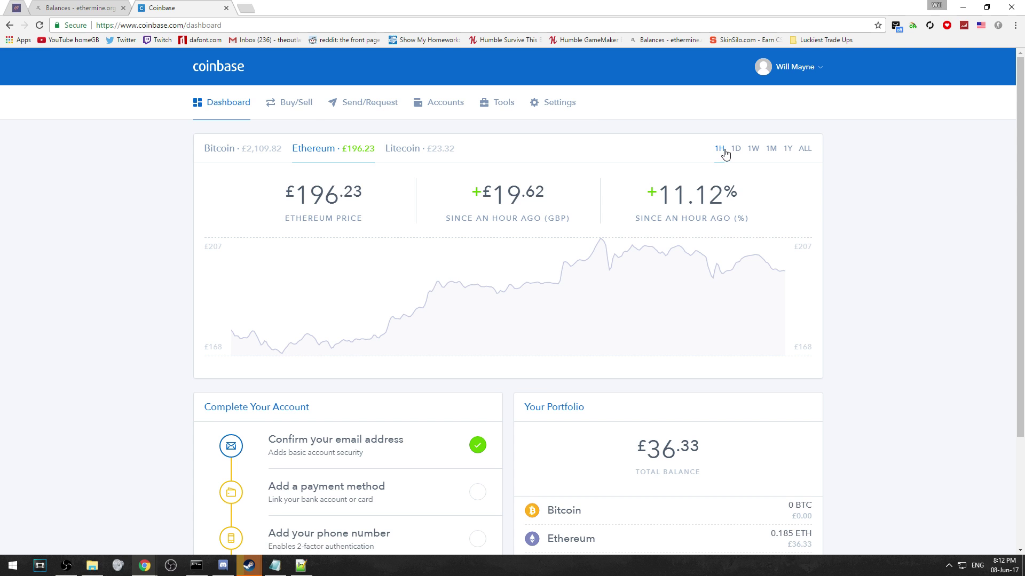
{"action": "left_click", "coordinate": [299, 106]}
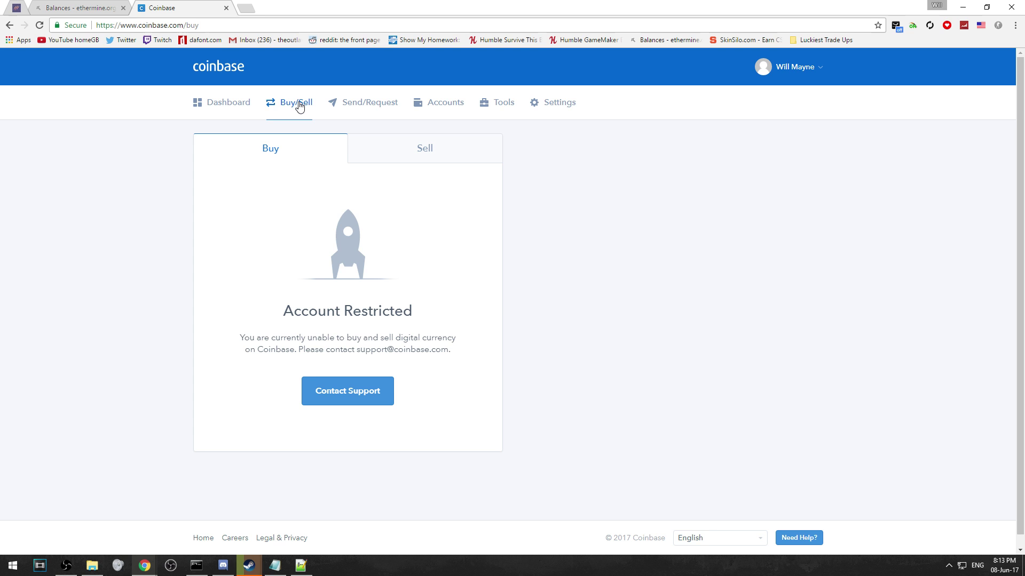
{"action": "left_click", "coordinate": [244, 119]}
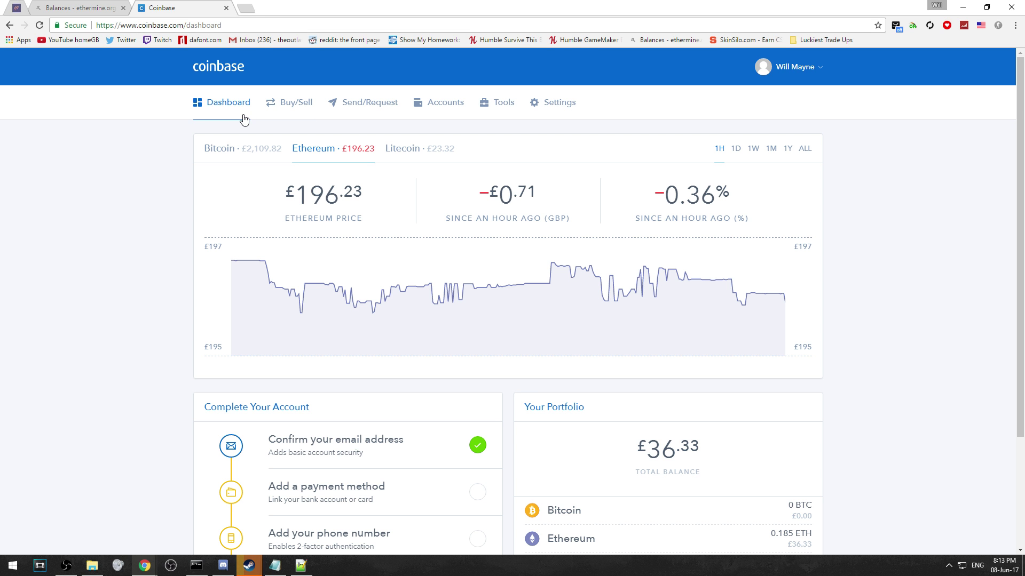